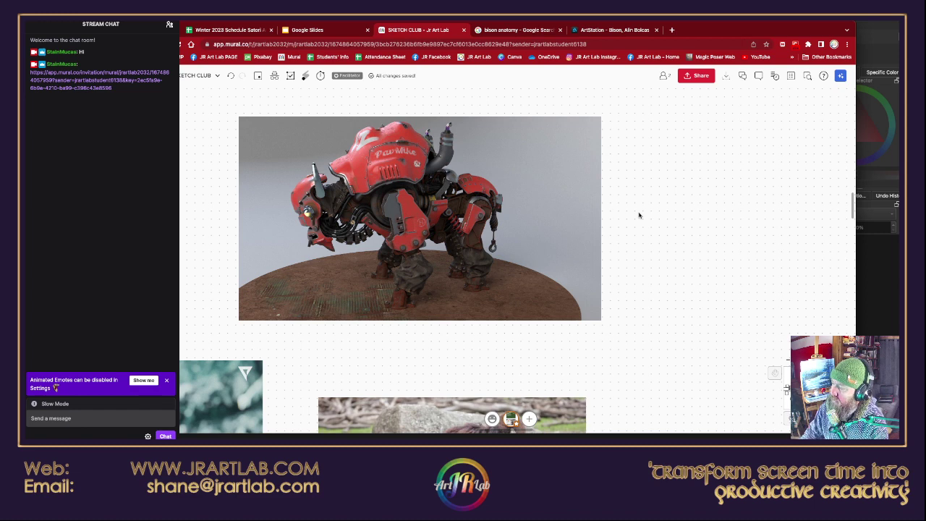
- Examine the bison references on the sketch club board, from the red mechanical bison through the photos and paintings to the anatomy chart
drag(399, 367, 401, 363)
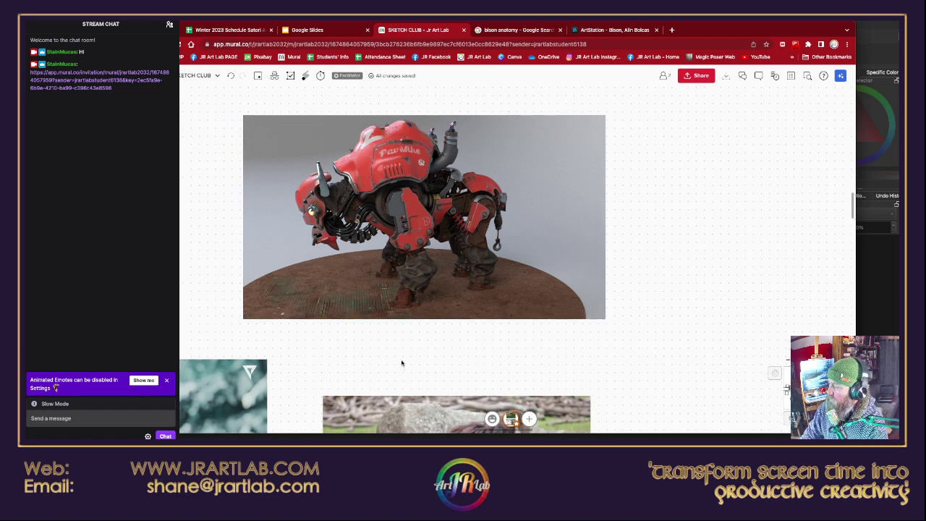
drag(340, 362, 348, 349)
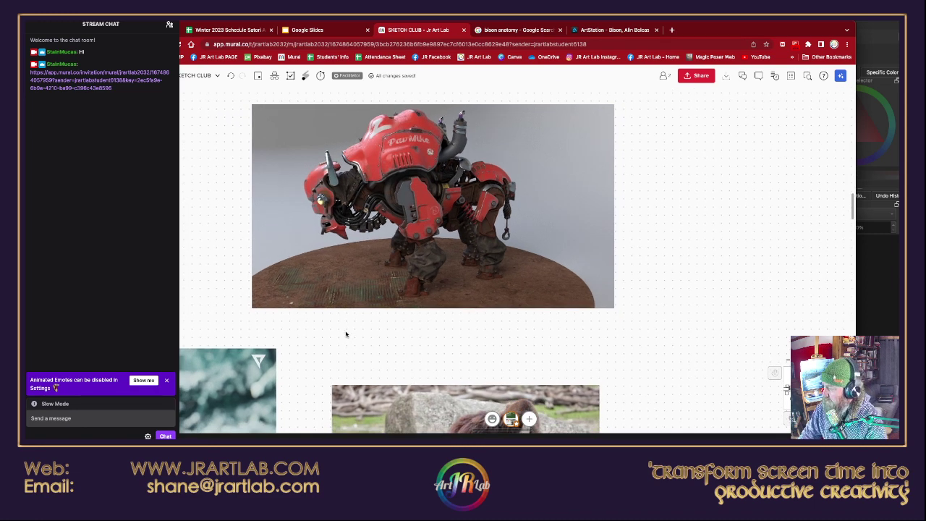
scroll(346, 334, down, 2)
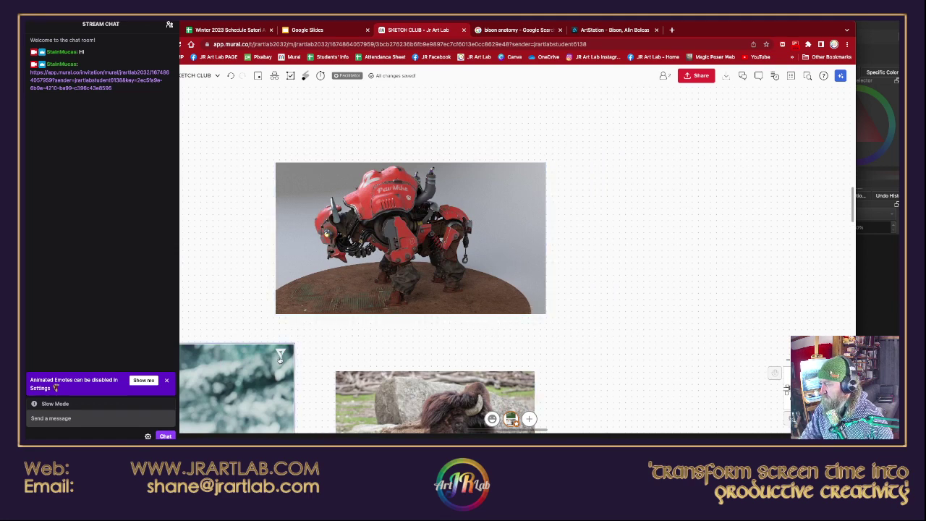
scroll(354, 328, down, 3)
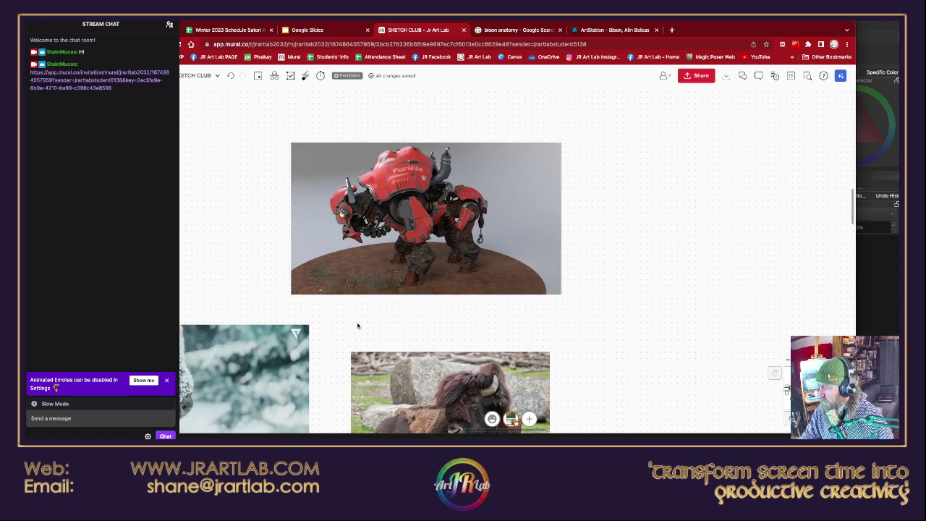
scroll(365, 311, down, 2)
scroll(623, 354, down, 2)
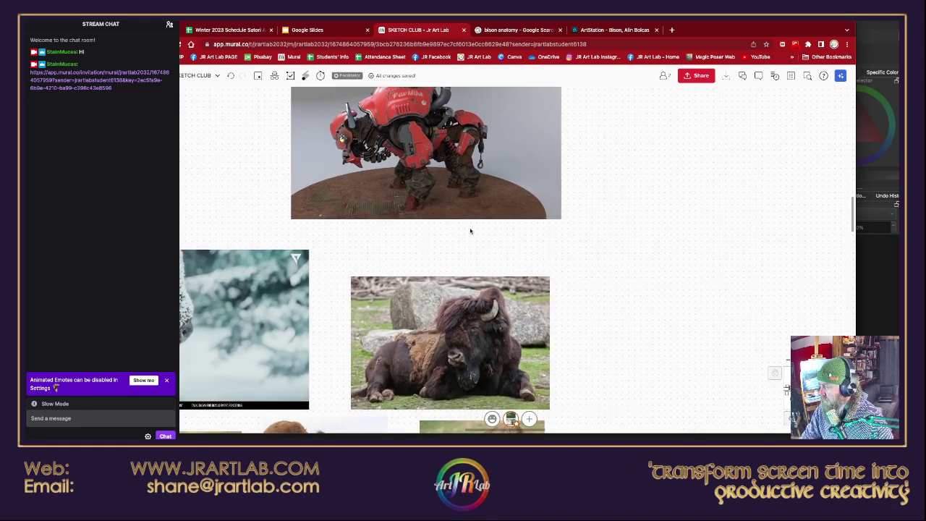
scroll(616, 252, up, 2)
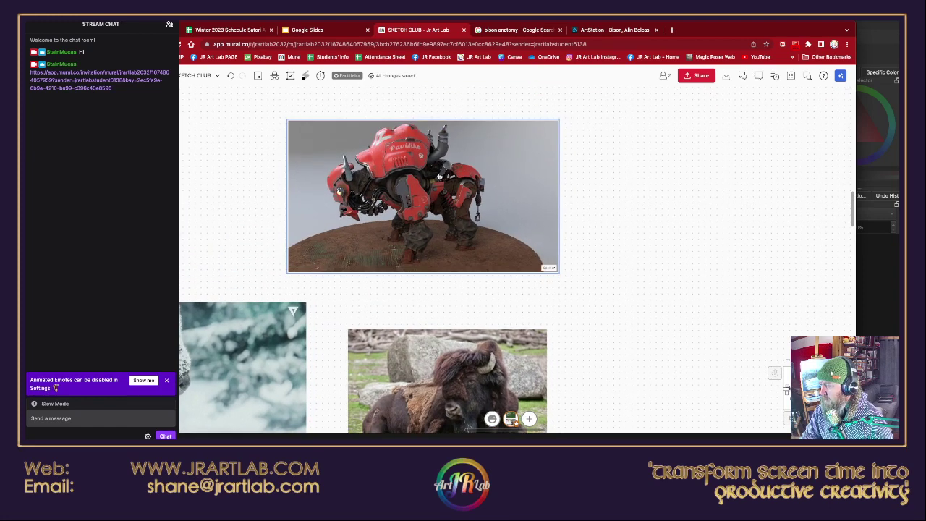
scroll(641, 335, down, 5)
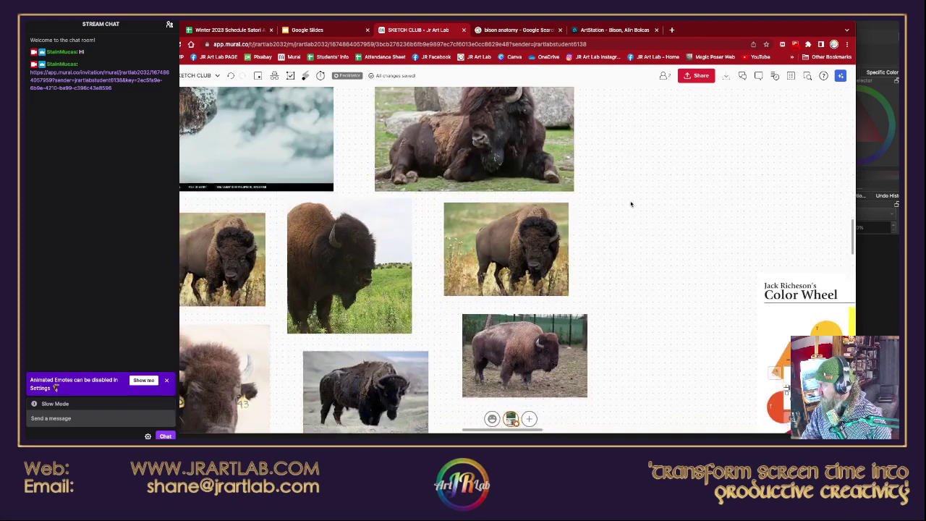
scroll(589, 217, up, 2)
scroll(550, 304, down, 4)
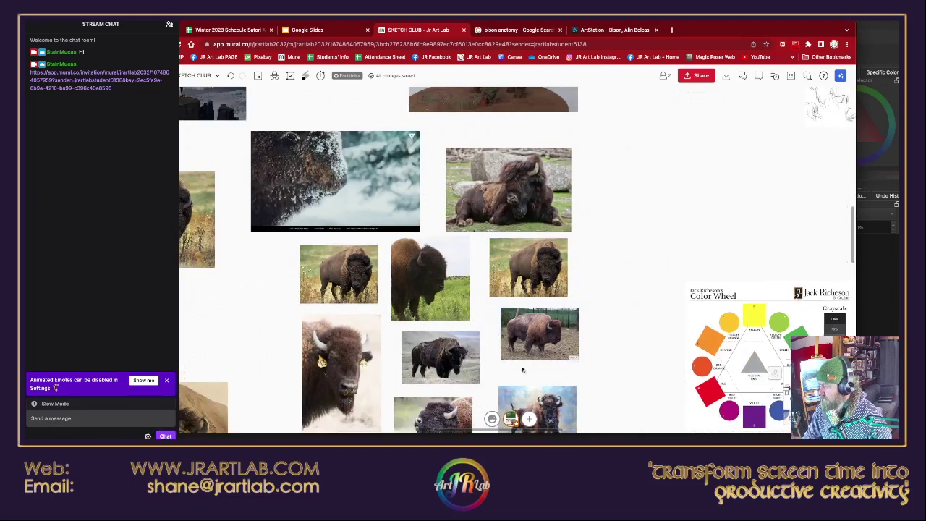
scroll(606, 375, down, 5)
scroll(562, 203, right, 4)
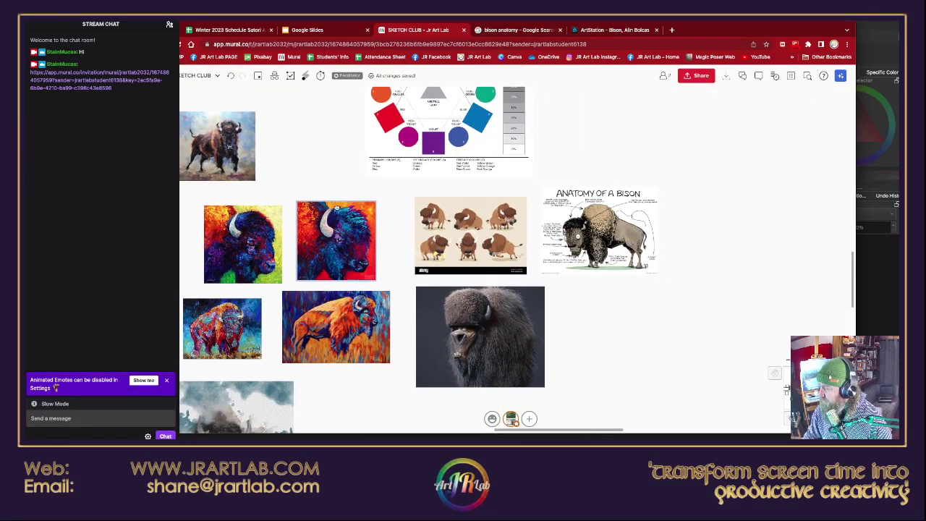
drag(316, 131, 323, 141)
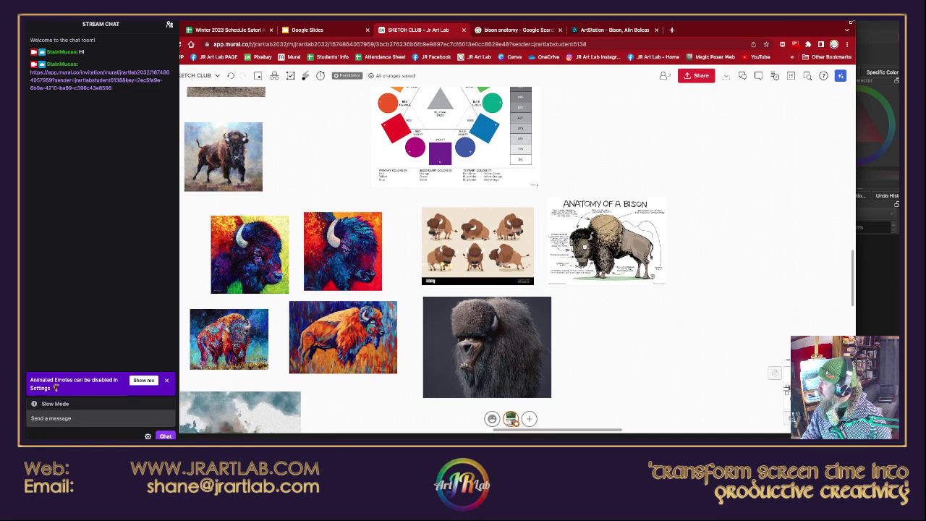
- Shrink the browser window to uncover part of Krita, bring Krita to the front, and return to Chrome
click(851, 22)
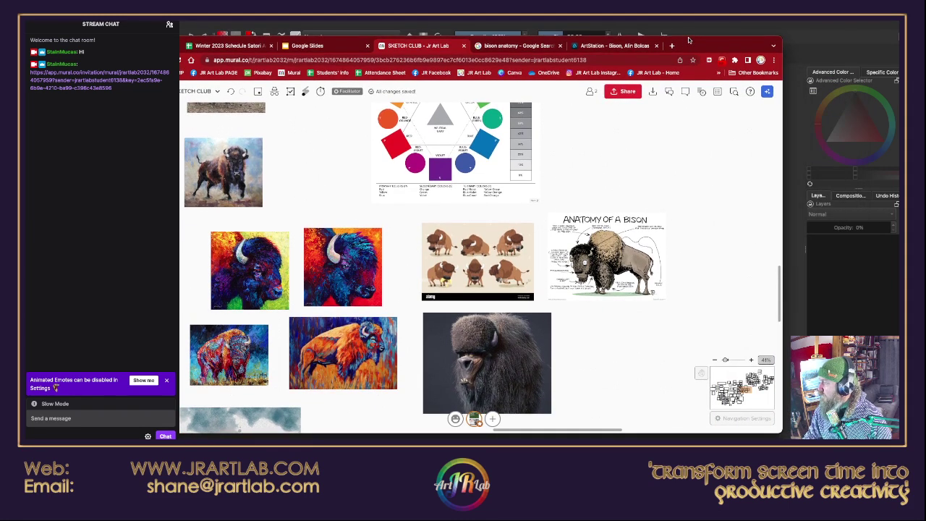
click(687, 26)
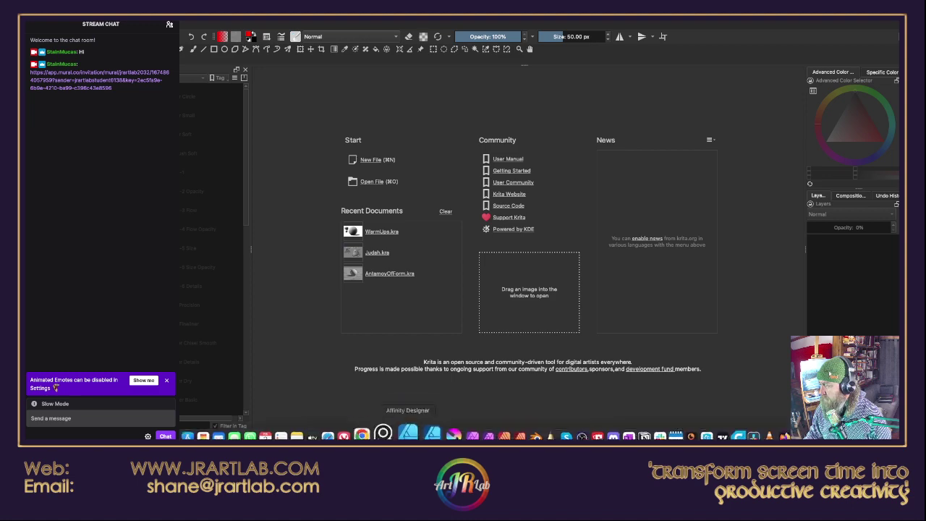
click(367, 427)
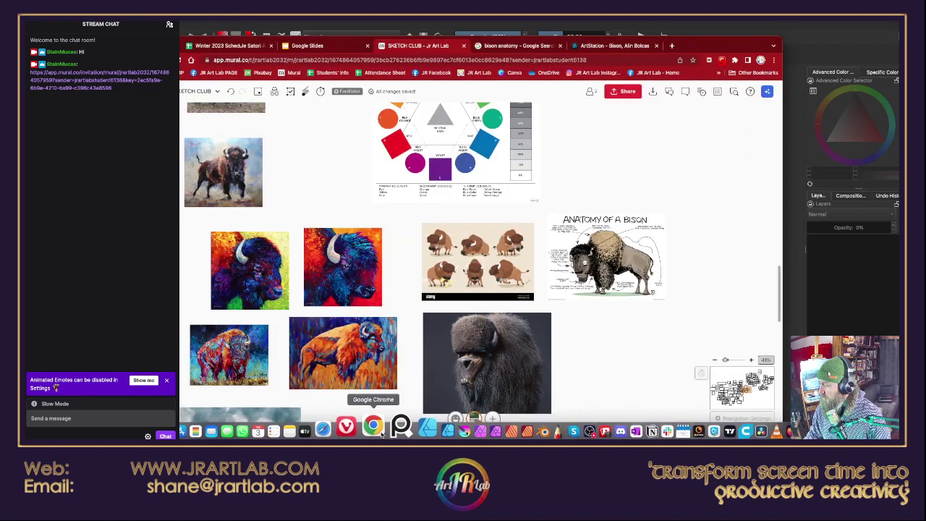
- Open the Krita desktop download page in a new browser tab and look over its download options
click(674, 46)
text(krit)
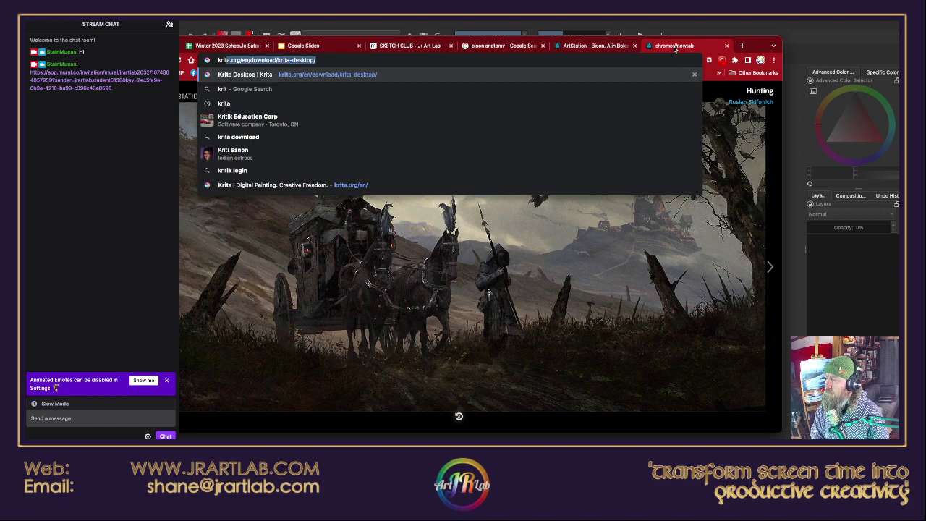
key(Return)
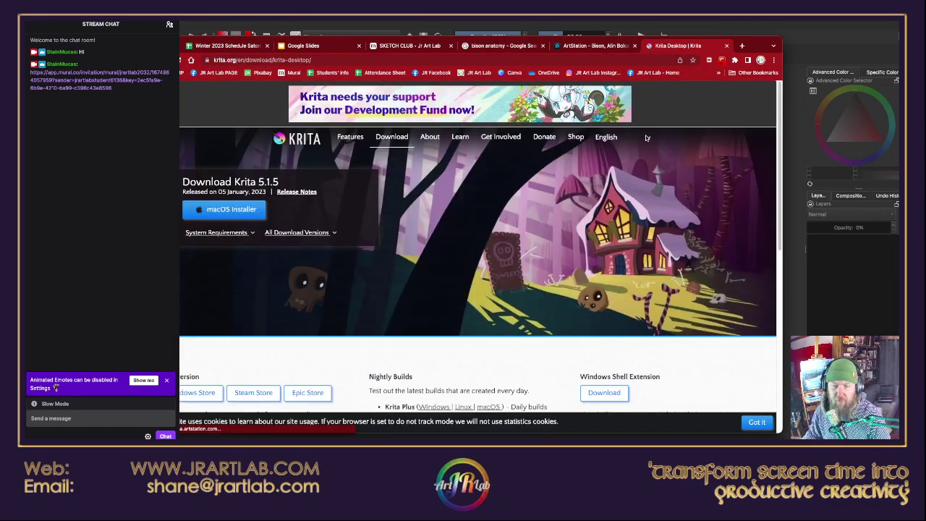
scroll(348, 216, down, 3)
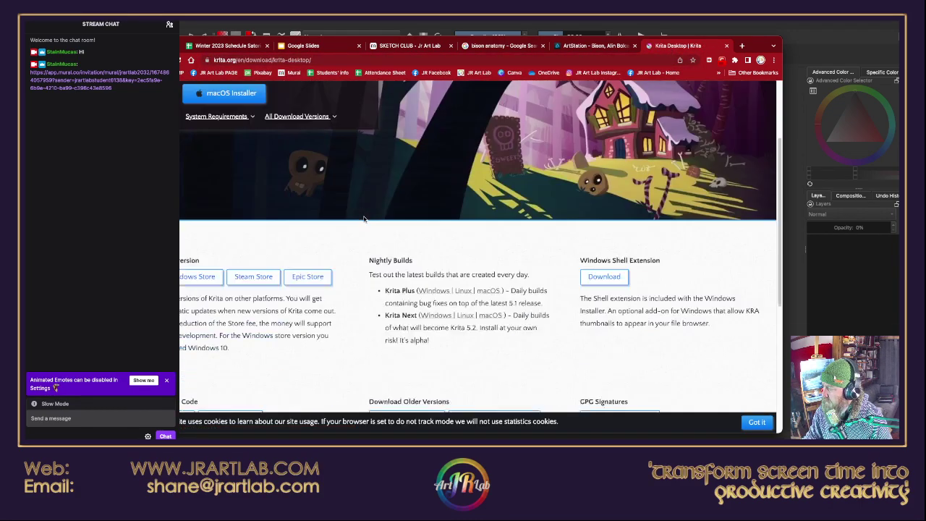
scroll(365, 216, down, 2)
scroll(365, 216, up, 5)
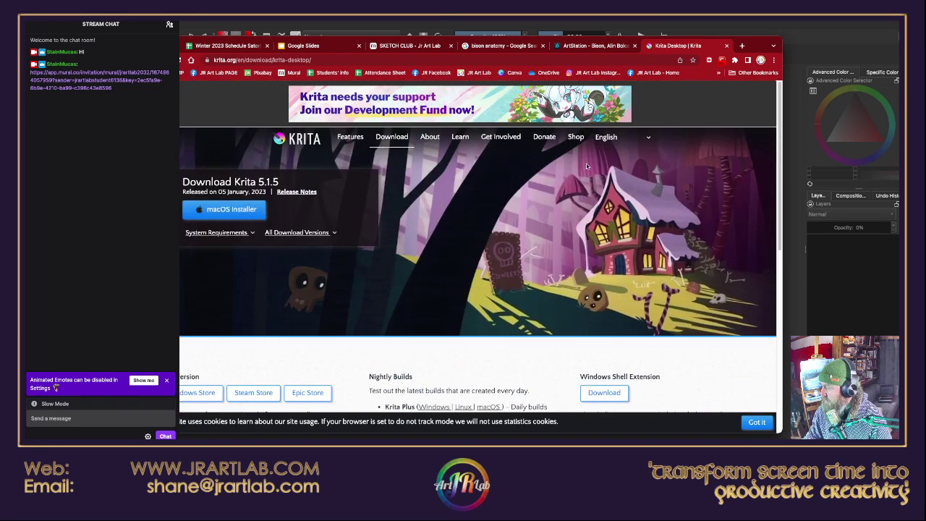
- Switch to Krita and create a custom 1920 × 1080 px document at 300 pixels/inch in 8-bit RGB/Alpha
click(736, 27)
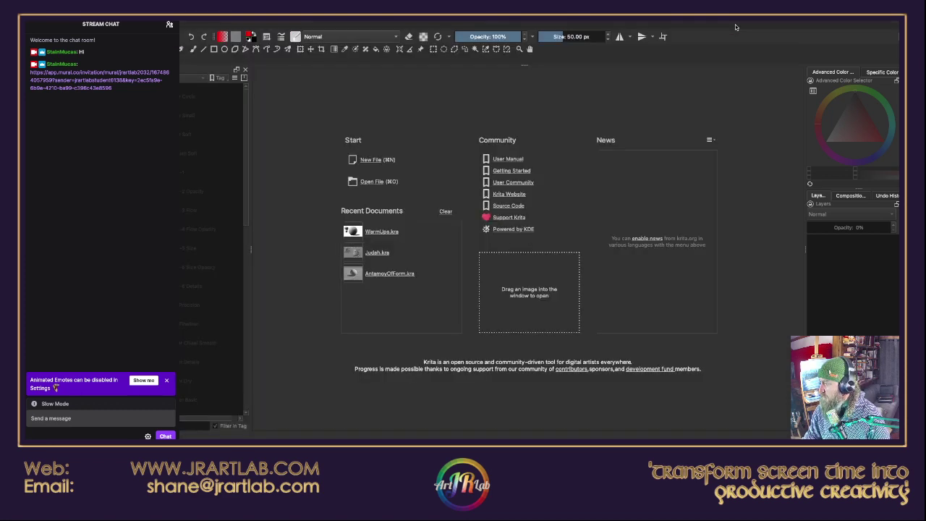
click(374, 160)
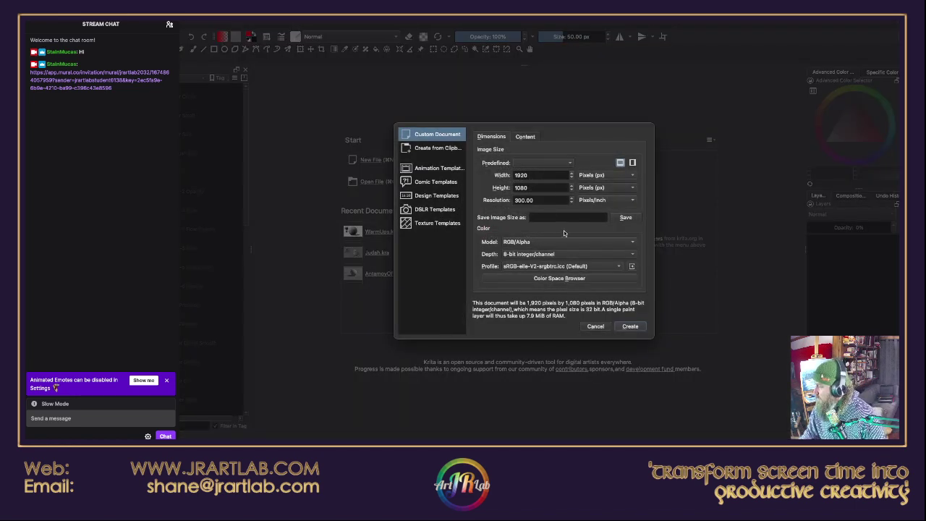
click(626, 328)
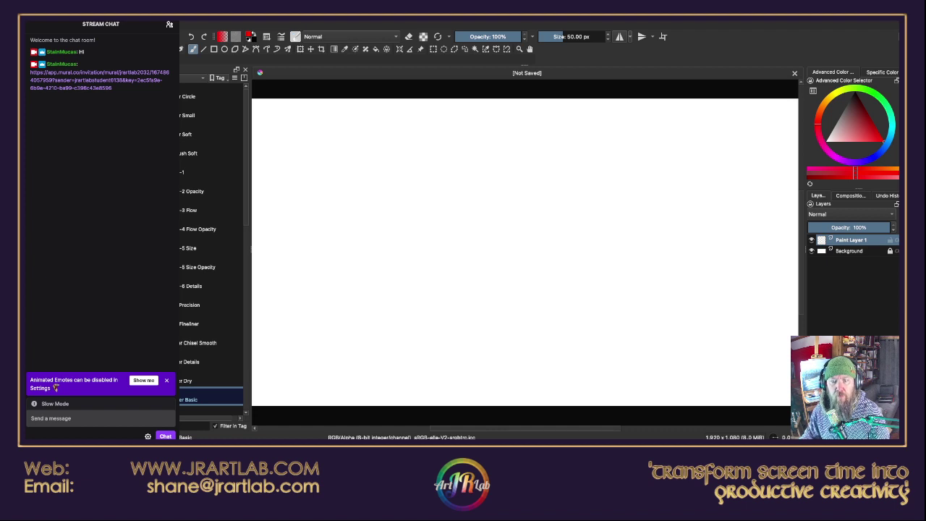
click(374, 95)
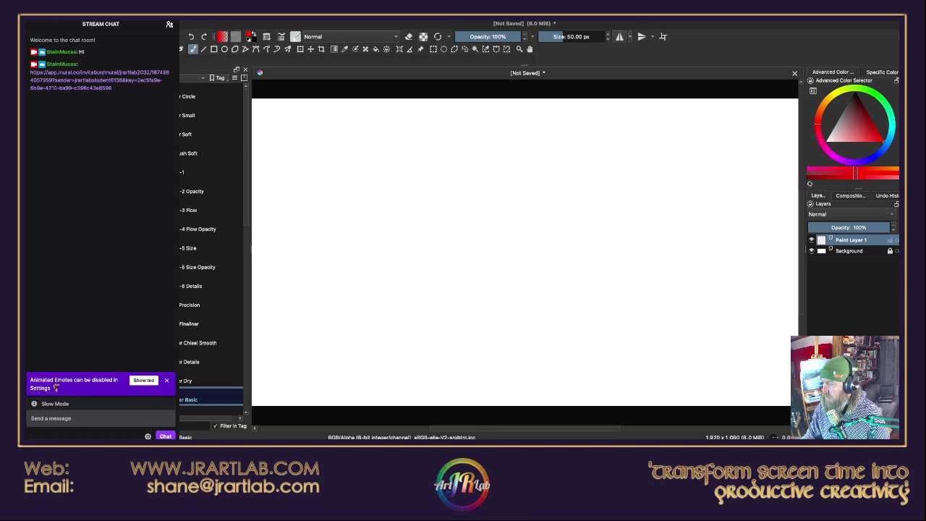
- Switch to Chrome to show the SKETCH CLUB reference board, and return to the blank canvas in Krita
mouse_move(484, 433)
click(376, 427)
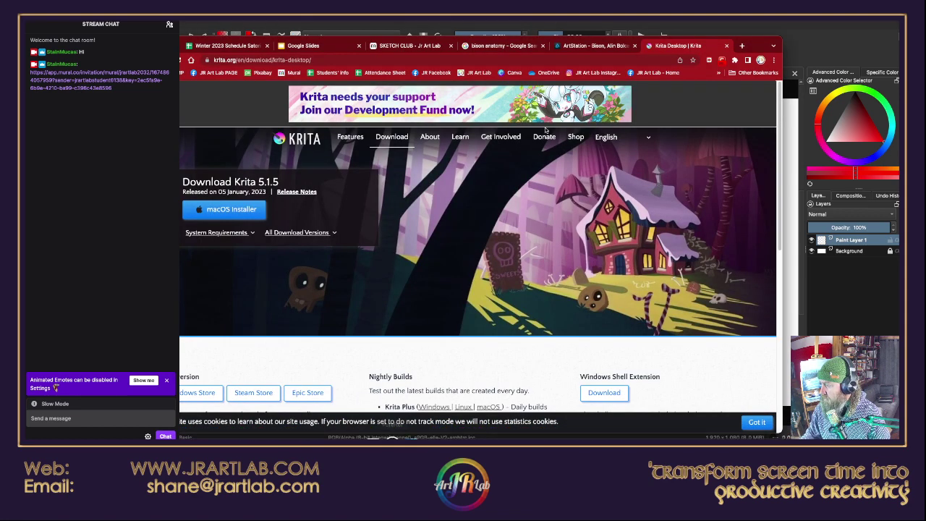
click(399, 48)
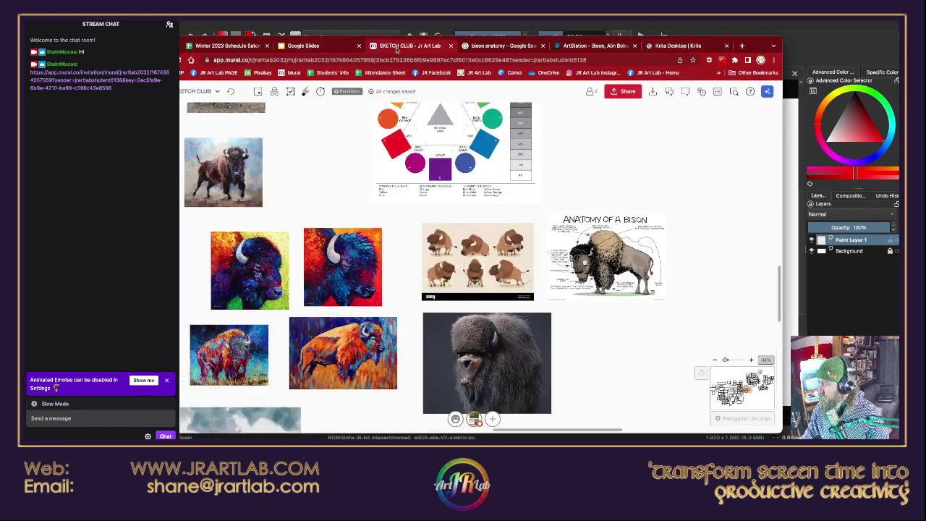
key(super+Tab)
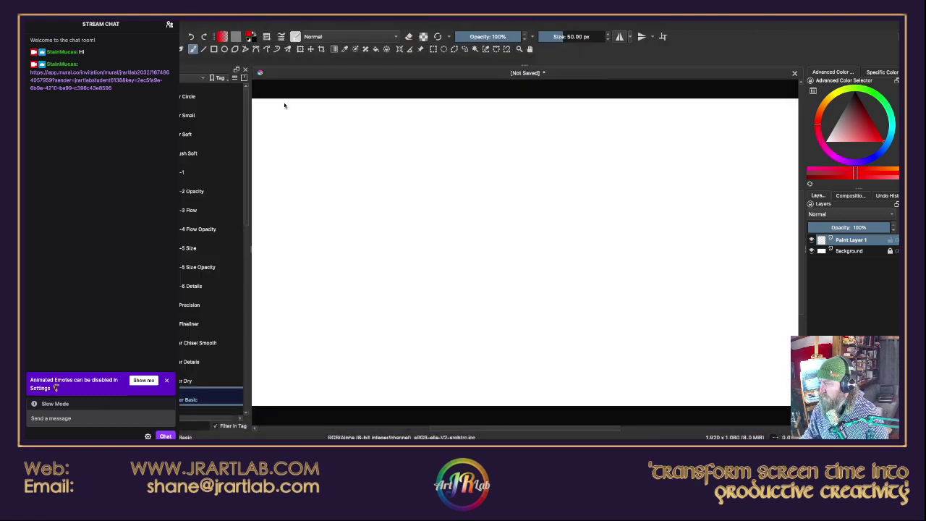
drag(282, 93, 334, 112)
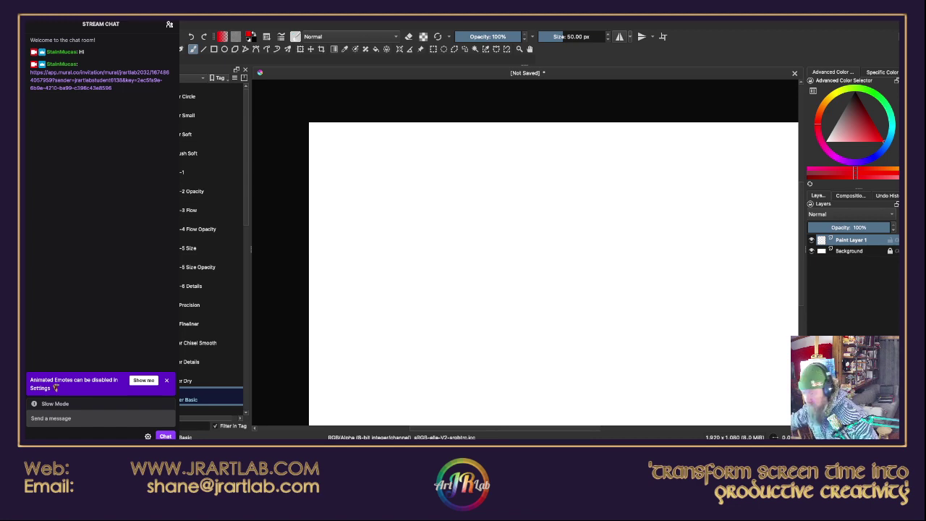
mouse_move(896, 37)
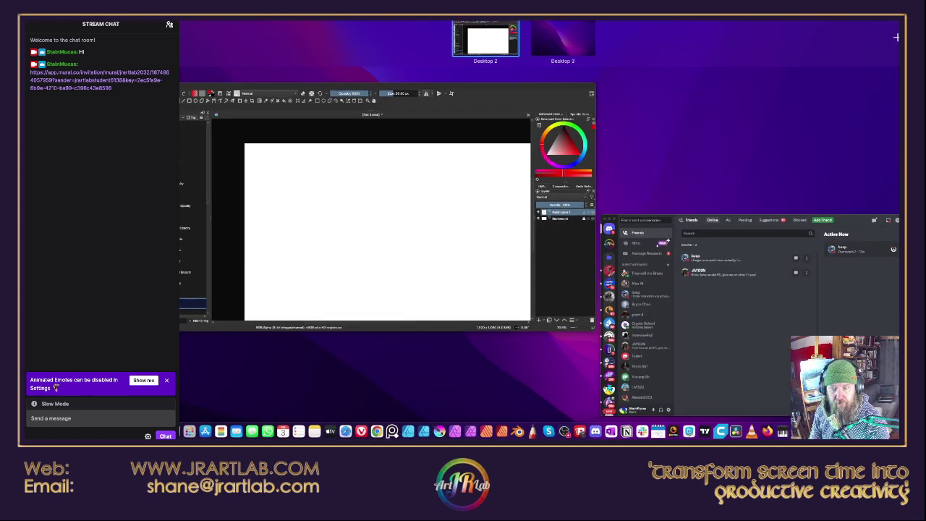
key(Escape)
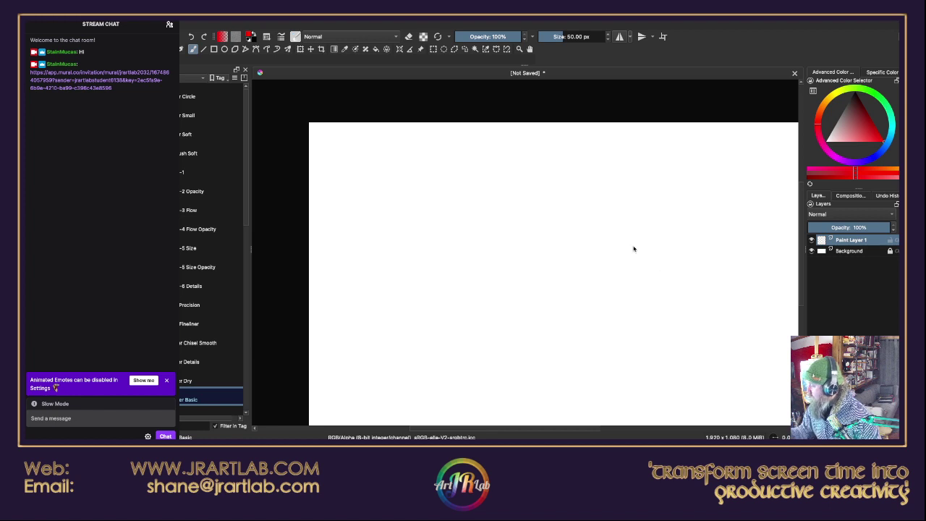
- Select the Precision ink preset and switch the brush preset list to the tag that includes the pencil presets
scroll(600, 268, down, 2)
scroll(578, 280, down, 3)
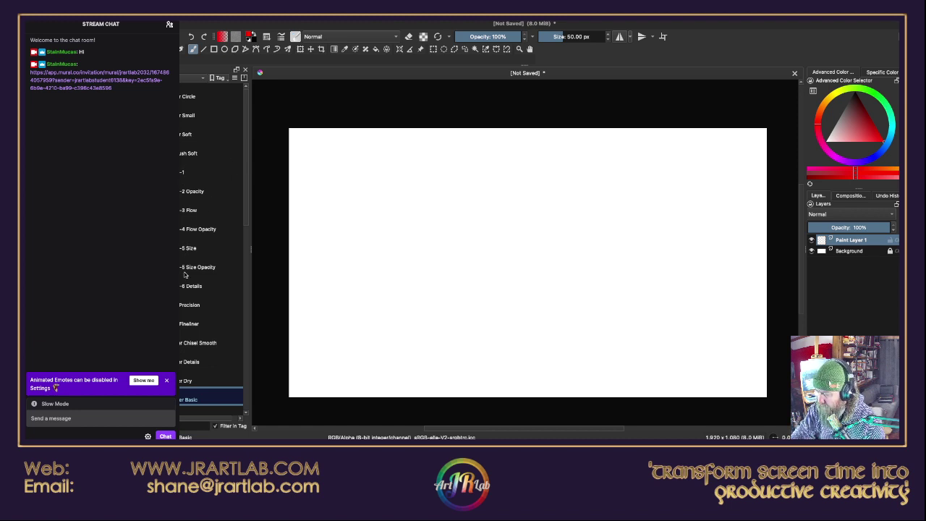
click(194, 306)
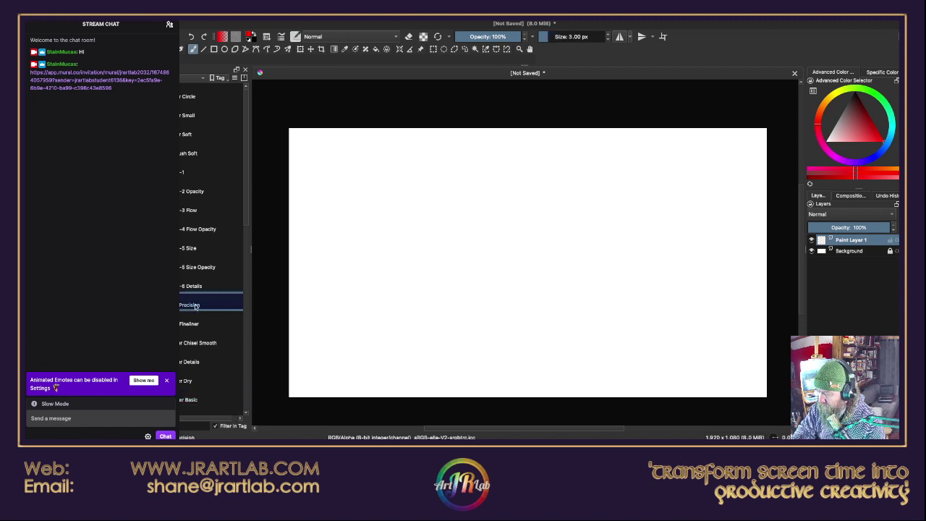
click(195, 79)
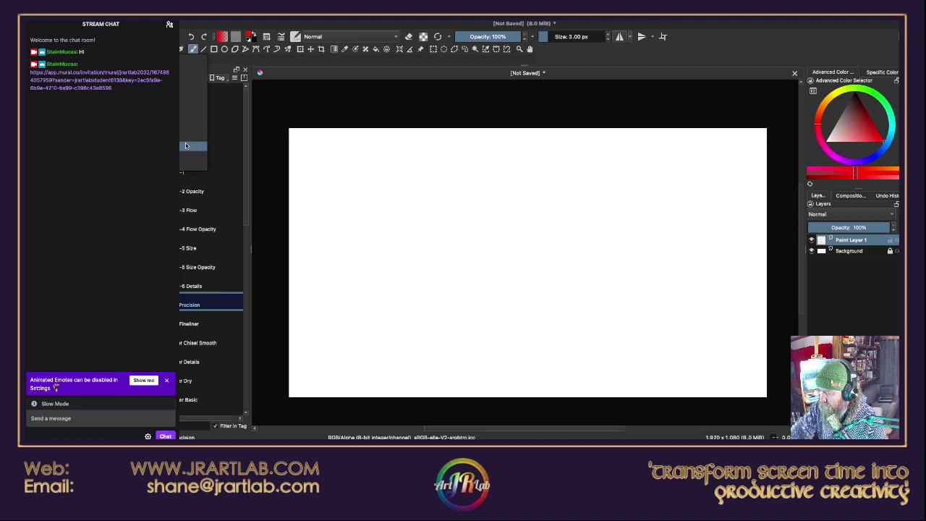
click(186, 149)
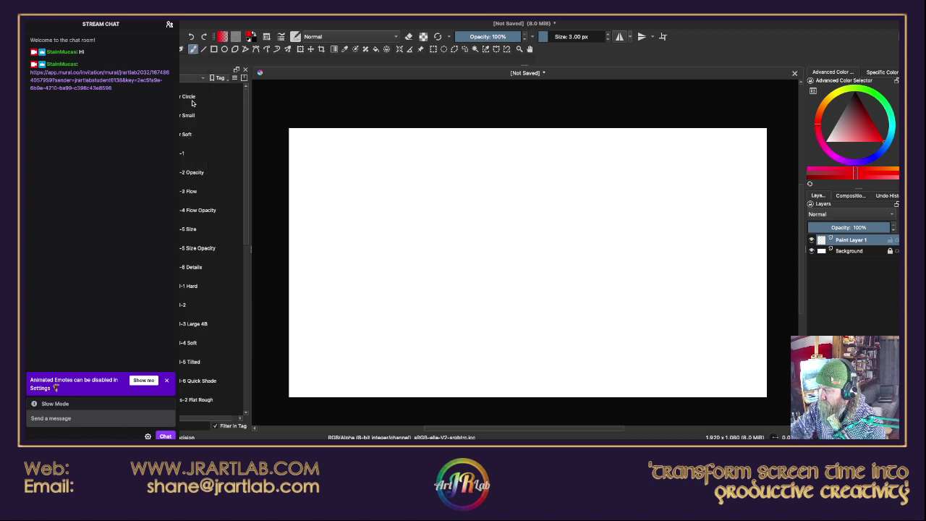
- Try the Basic-1 brush preset with one stroke on the canvas and undo the stroke
click(194, 153)
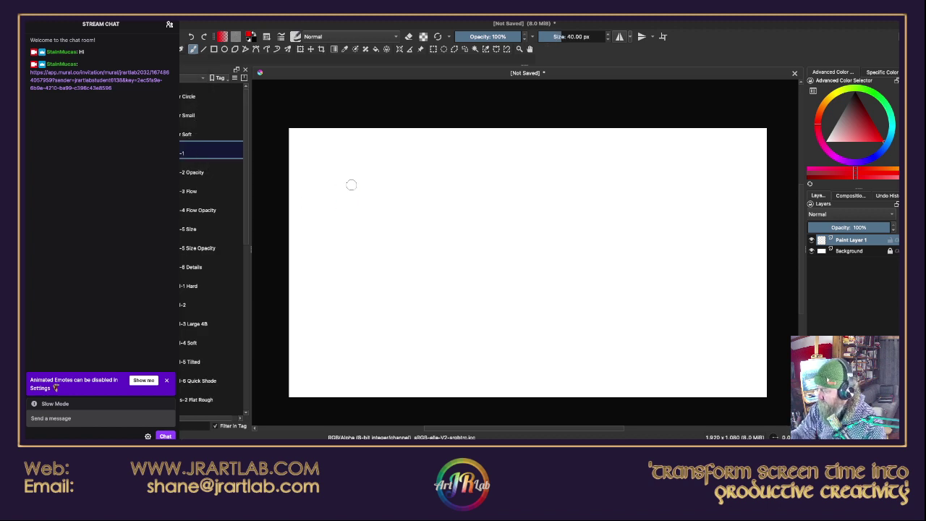
drag(353, 181, 394, 275)
key(ctrl+z)
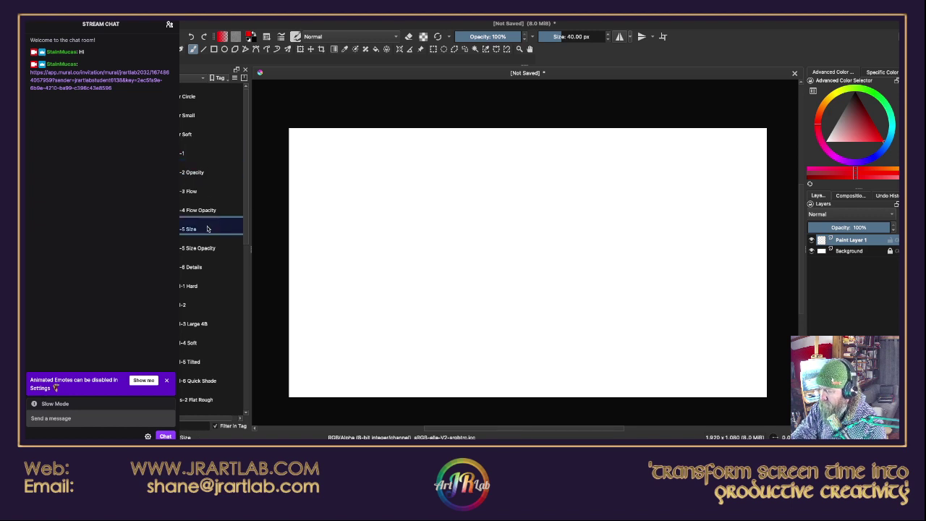
- Test the Basic-5 Size brush preset with two strokes, undo both, and reduce the brush size to 38 px
mouse_move(353, 211)
mouse_down()
mouse_move(336, 254)
mouse_move(356, 269)
mouse_up()
drag(390, 265, 389, 294)
key(ctrl+z)
key(ctrl+z)
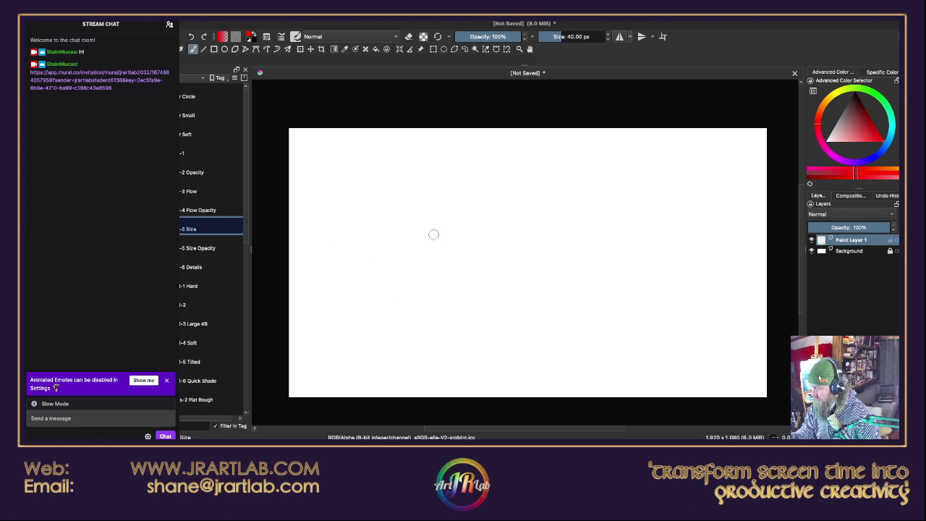
key(bracketleft)
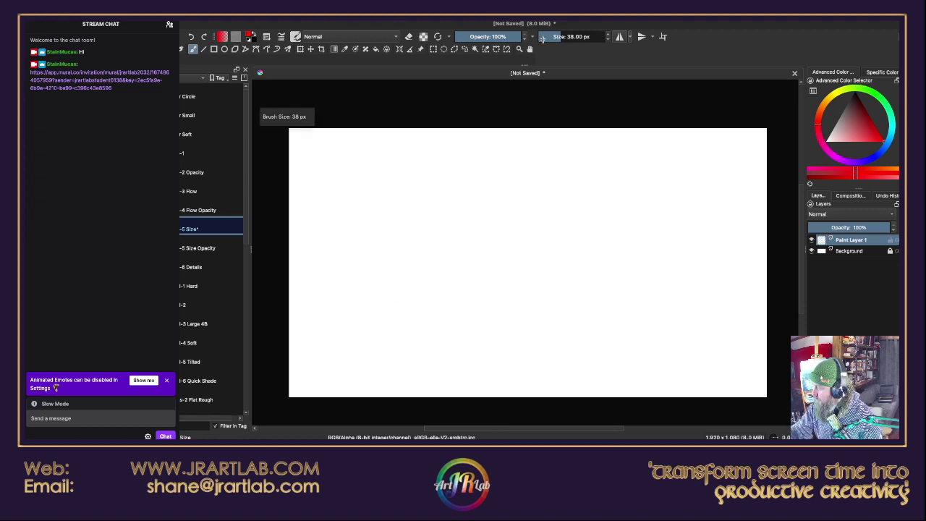
- Set the Basic-5 Size brush to 6.89 px and 28% opacity, undoing the test strokes made on the canvas
drag(543, 39, 546, 40)
key(ctrl+z)
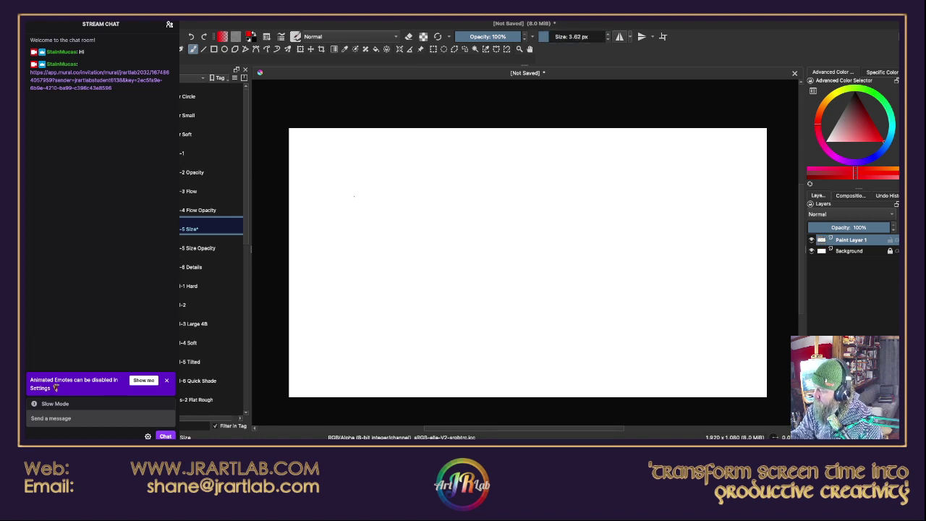
click(552, 37)
drag(507, 37, 474, 37)
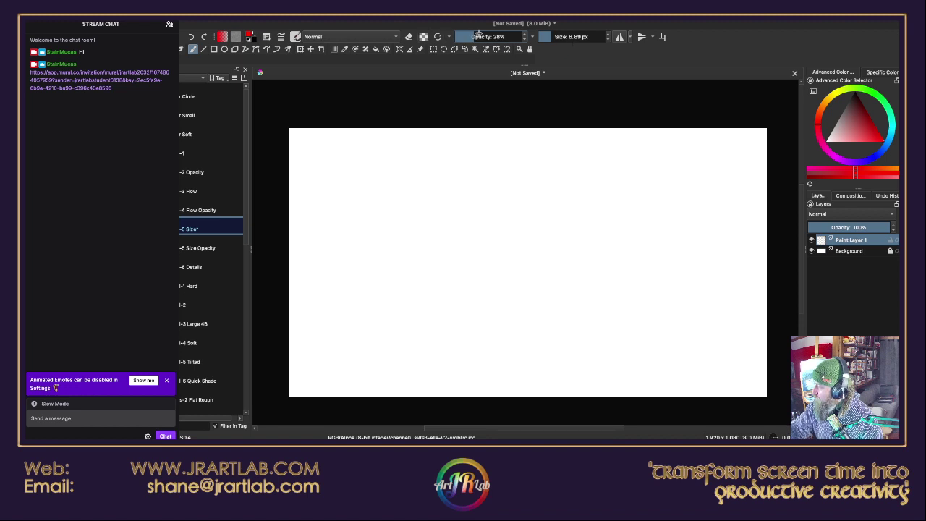
drag(367, 170, 383, 227)
key(ctrl+z)
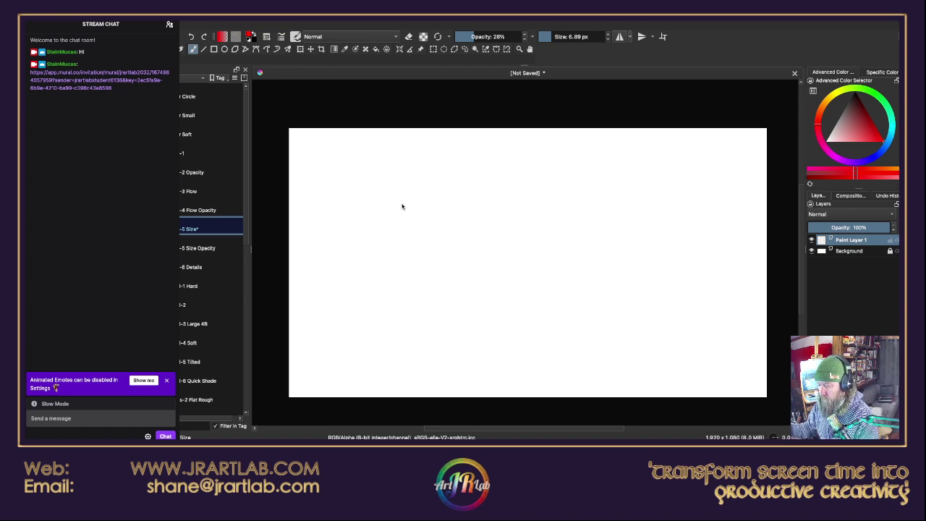
- Try the Pencil-1 Hard preset with several freehand strokes across the canvas and undo them
click(190, 286)
mouse_move(360, 227)
mouse_down()
mouse_move(398, 288)
mouse_move(402, 271)
mouse_move(426, 266)
mouse_up()
mouse_move(435, 230)
mouse_down()
mouse_move(438, 296)
mouse_move(516, 278)
mouse_up()
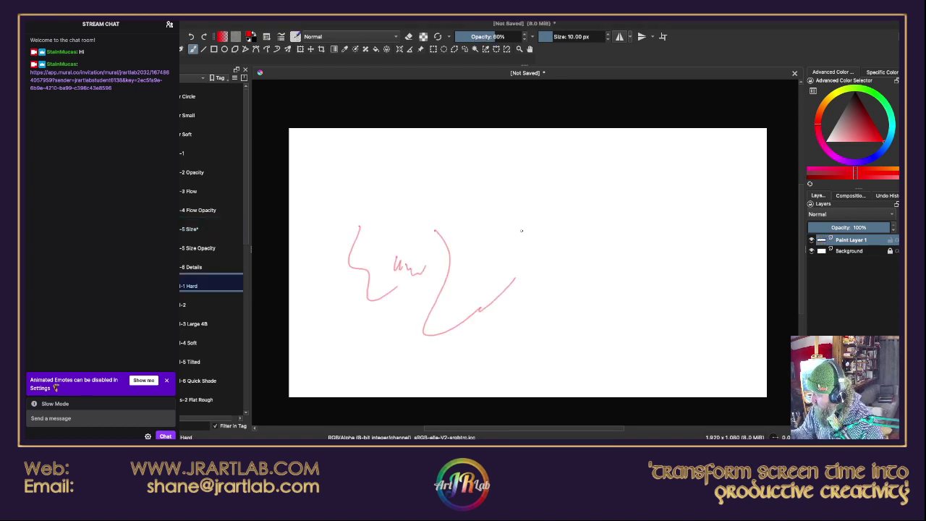
mouse_move(511, 216)
mouse_down()
mouse_move(504, 256)
mouse_move(525, 270)
mouse_up()
drag(509, 196, 492, 312)
key(ctrl+z)
key(ctrl+z)
key(ctrl+z)
key(ctrl+z)
key(ctrl+z)
key(ctrl+z)
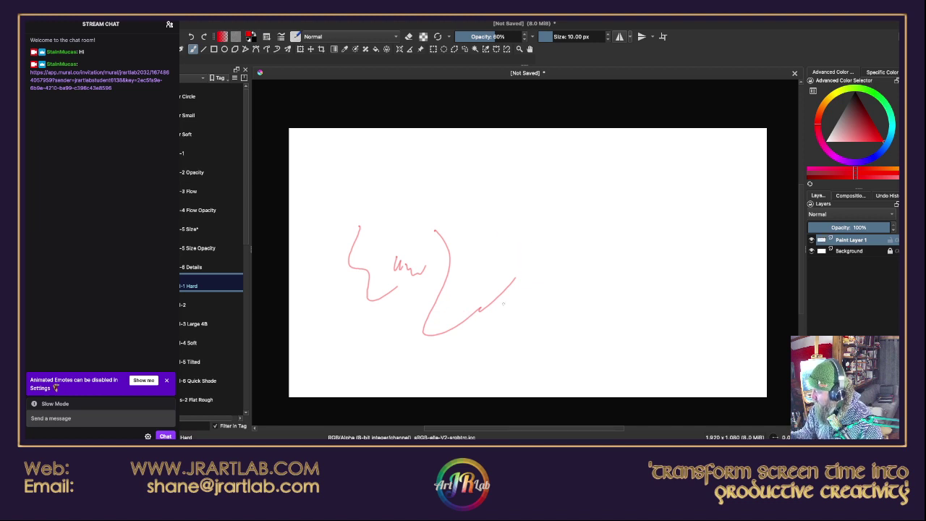
- Test the Pencil-2 preset with two wavy strokes and clear all test strokes from the canvas by undoing them
key(period)
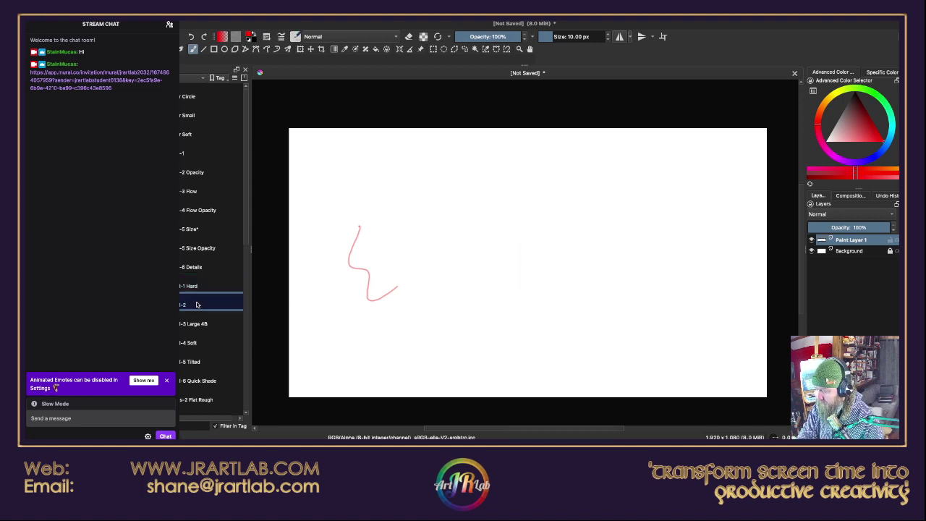
drag(393, 287, 450, 329)
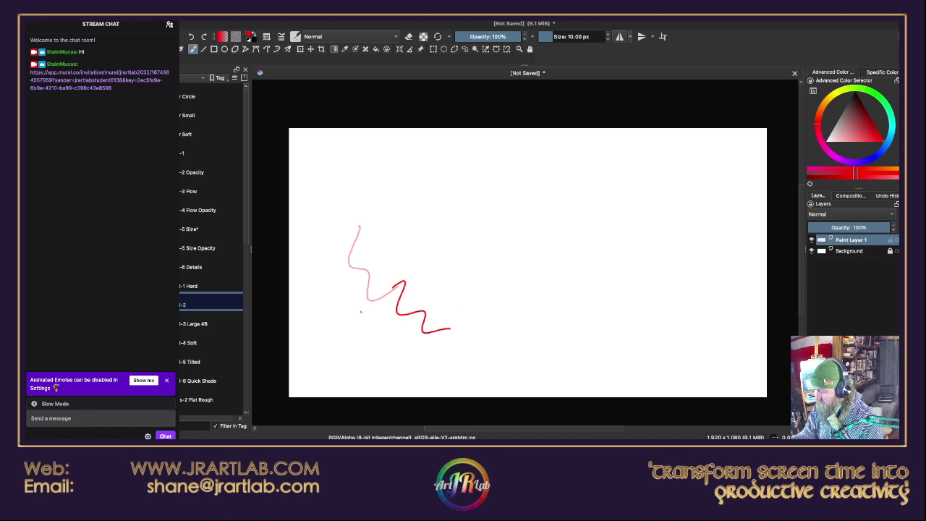
key(ctrl+z)
key(ctrl+z)
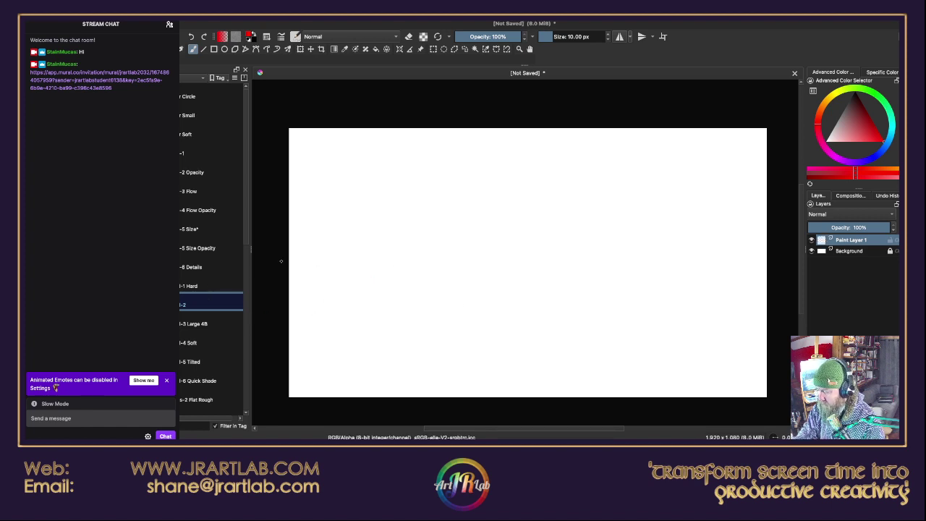
mouse_move(323, 254)
mouse_down()
mouse_move(338, 287)
mouse_move(386, 316)
mouse_up()
key(ctrl+z)
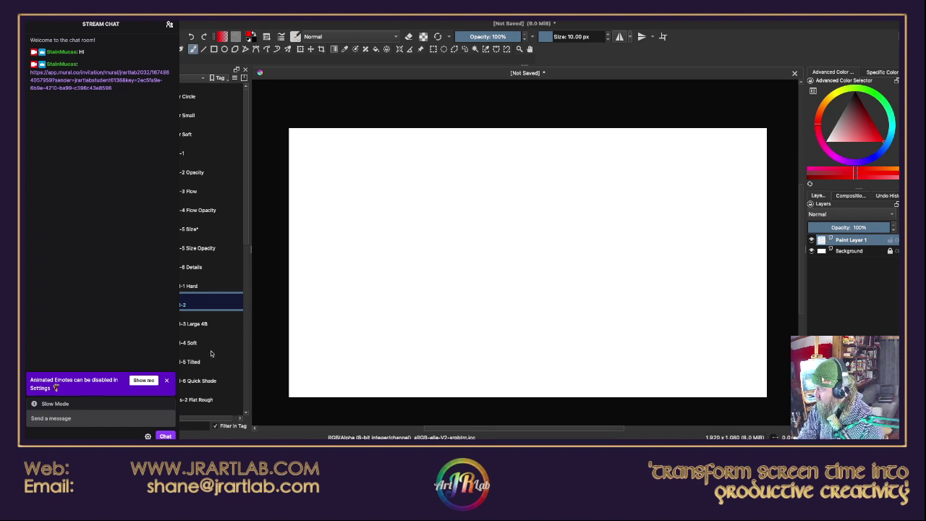
- Compare the Pencil-1 Hard and Pencil-3 Large 4B presets with one stroke each, undoing each stroke
click(211, 289)
mouse_move(353, 238)
mouse_down()
mouse_move(351, 282)
mouse_move(364, 303)
mouse_up()
key(ctrl+z)
click(210, 325)
drag(363, 259, 362, 315)
key(ctrl+z)
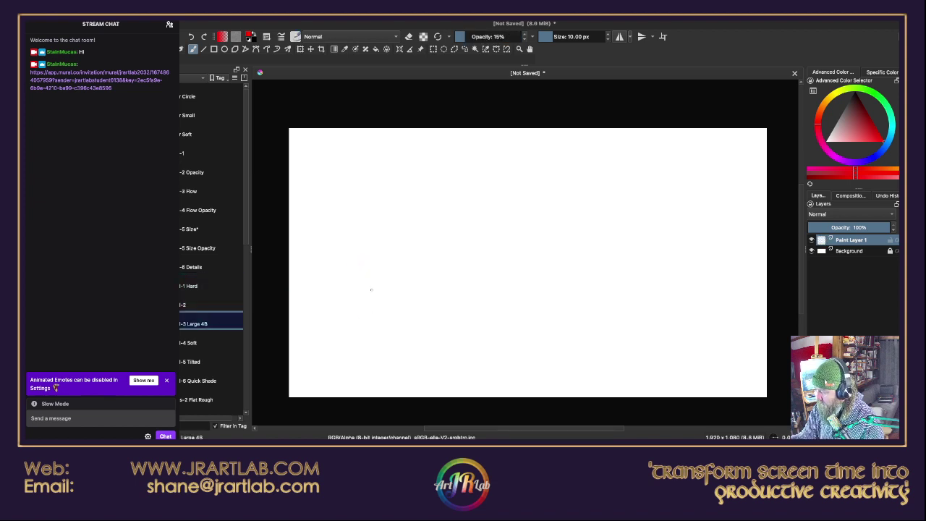
- Try the Pencil-4 Soft preset with one short stroke and undo it
click(212, 343)
mouse_move(346, 285)
mouse_down()
mouse_move(345, 307)
mouse_move(373, 330)
mouse_up()
key(ctrl+z)
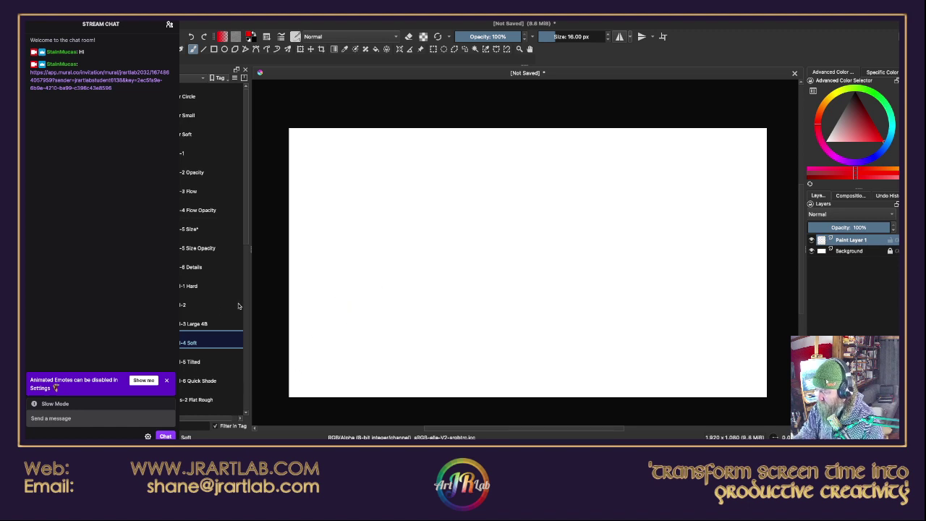
- Compare one Pencil-1 Hard stroke with two strokes of the adjusted Basic-5 Size preset, and undo them all
click(199, 285)
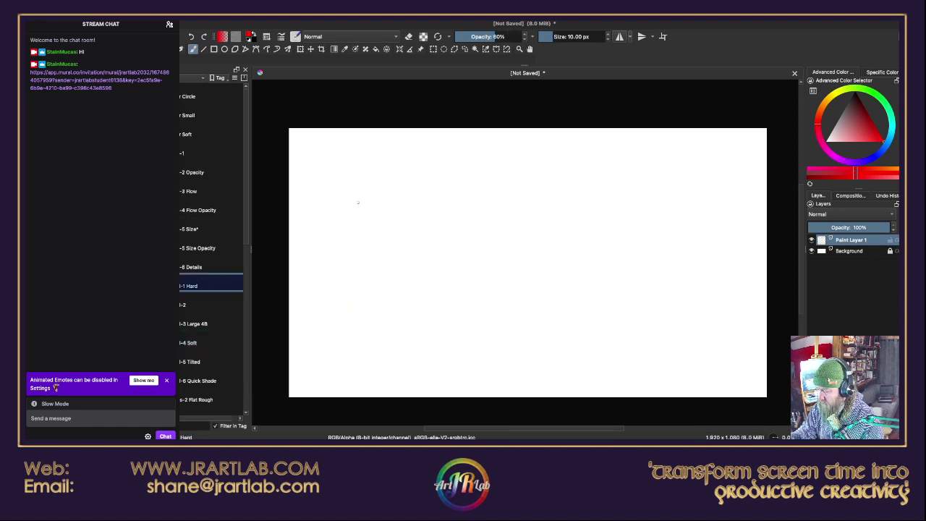
mouse_move(358, 201)
mouse_down()
mouse_move(349, 224)
mouse_move(353, 273)
mouse_move(372, 252)
mouse_up()
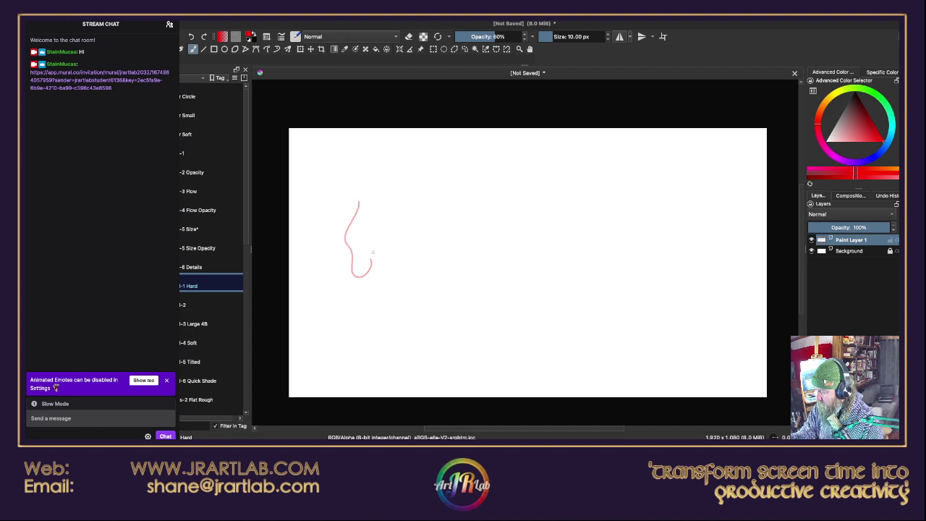
key(ctrl+z)
click(211, 232)
mouse_move(359, 214)
mouse_down()
mouse_move(354, 267)
mouse_move(376, 283)
mouse_up()
mouse_move(383, 208)
mouse_down()
mouse_move(397, 260)
mouse_move(417, 275)
mouse_move(400, 289)
mouse_up()
key(ctrl+z)
key(ctrl+z)
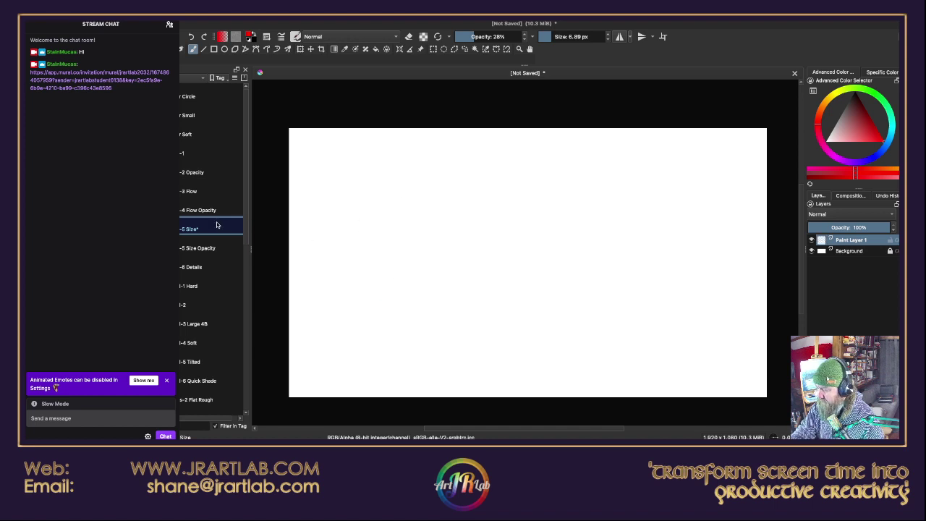
- Return to the Pencil-1 Hard preset, undo a first trial stroke and draw another curved one
click(214, 282)
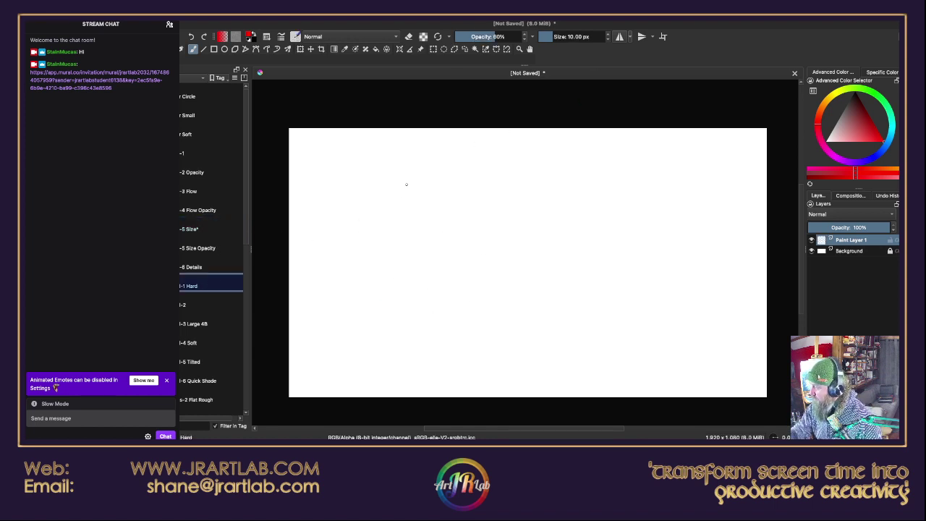
drag(372, 212, 397, 304)
key(ctrl+z)
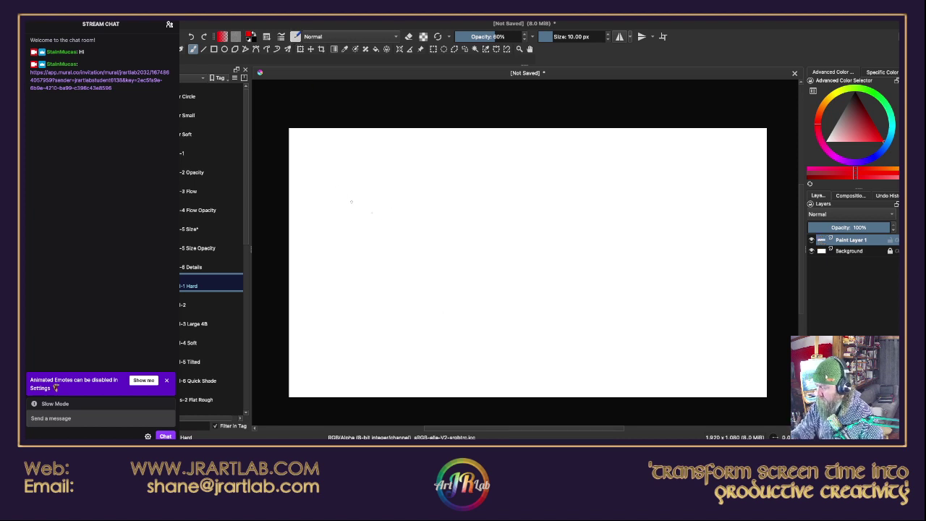
mouse_move(341, 215)
mouse_down()
mouse_move(356, 303)
mouse_move(382, 289)
mouse_up()
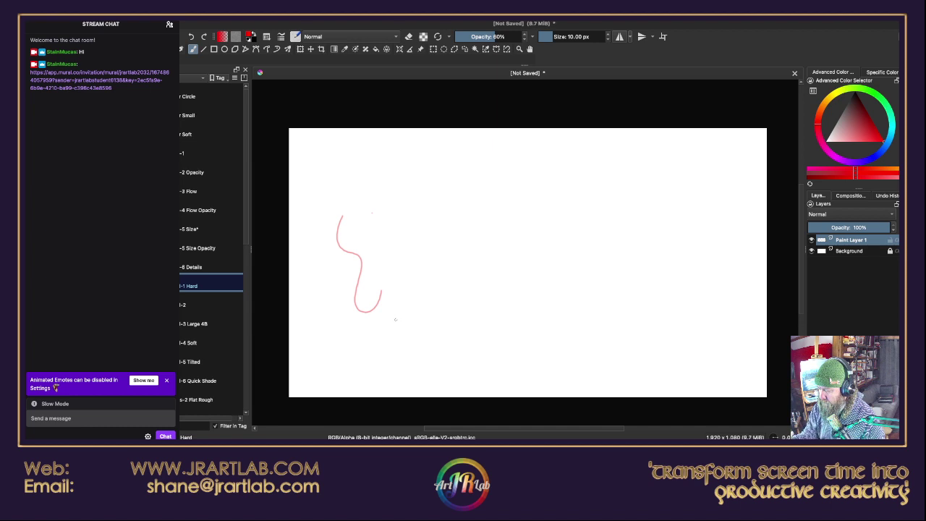
- Try the Pencil-5 Tilted preset beside the existing curve and undo all these test strokes
click(213, 360)
mouse_move(378, 248)
mouse_down()
mouse_move(366, 268)
mouse_move(395, 318)
mouse_move(414, 271)
mouse_move(429, 318)
mouse_up()
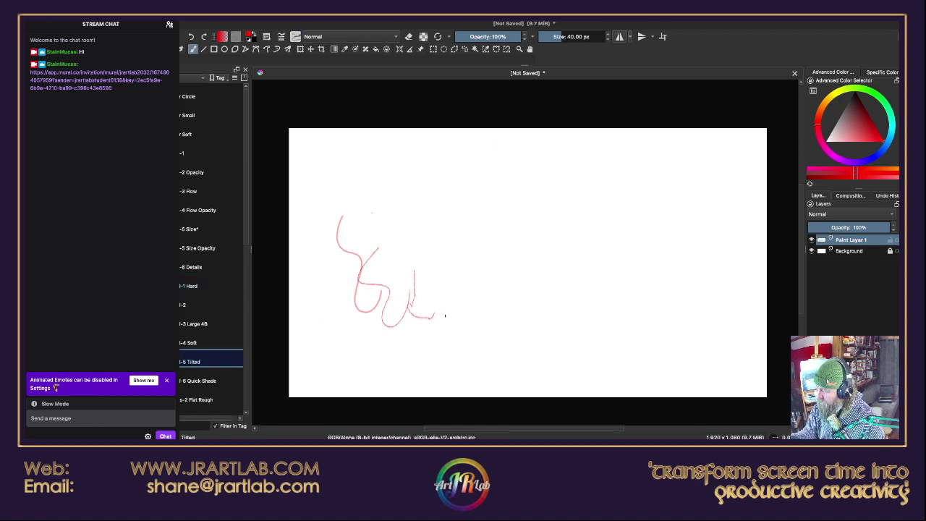
key(ctrl+z)
key(ctrl+z)
key(ctrl+z)
- Pass over Pencil-6 Quick Shade, pick the Charcoal pencil large preset and draw one wavy test stroke
click(199, 380)
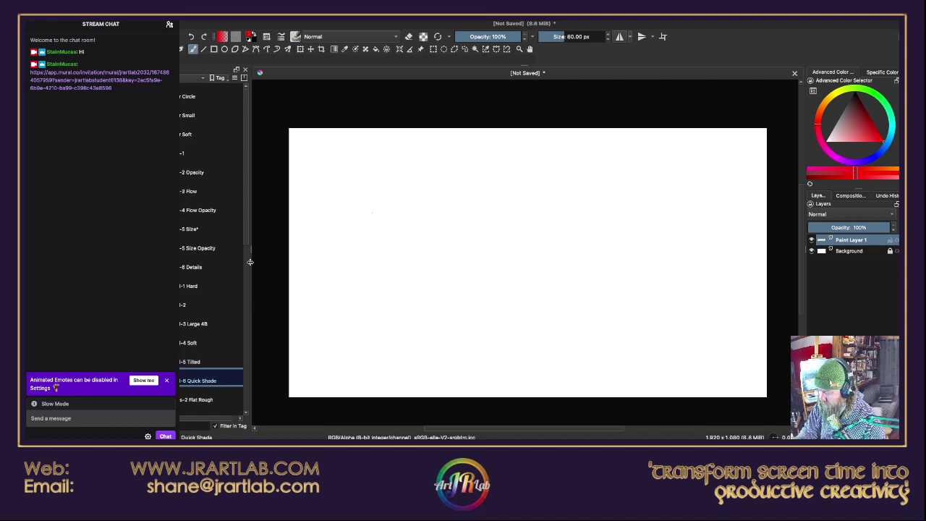
scroll(243, 262, down, 5)
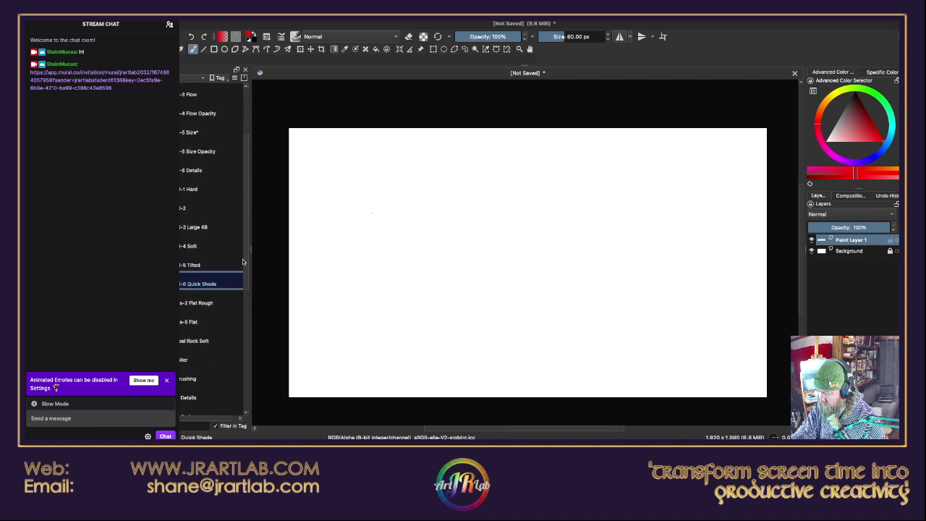
scroll(243, 262, down, 6)
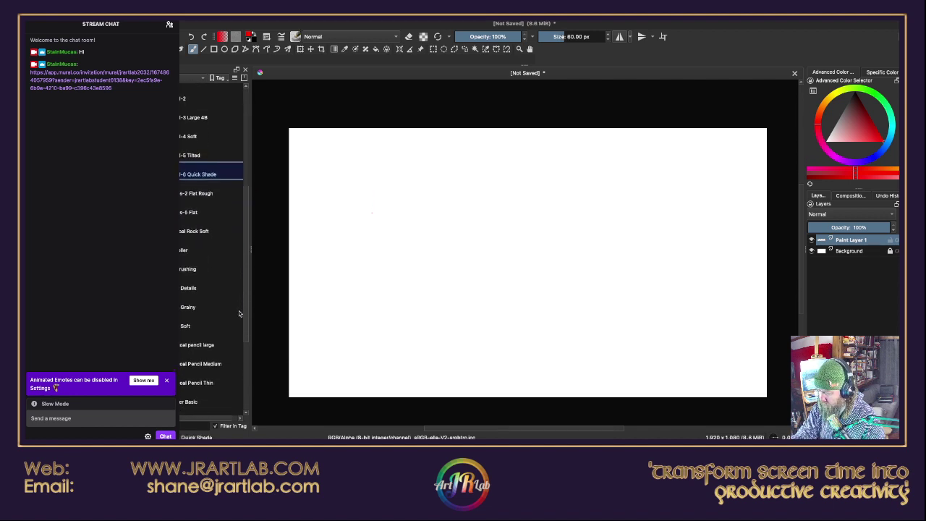
scroll(239, 313, down, 4)
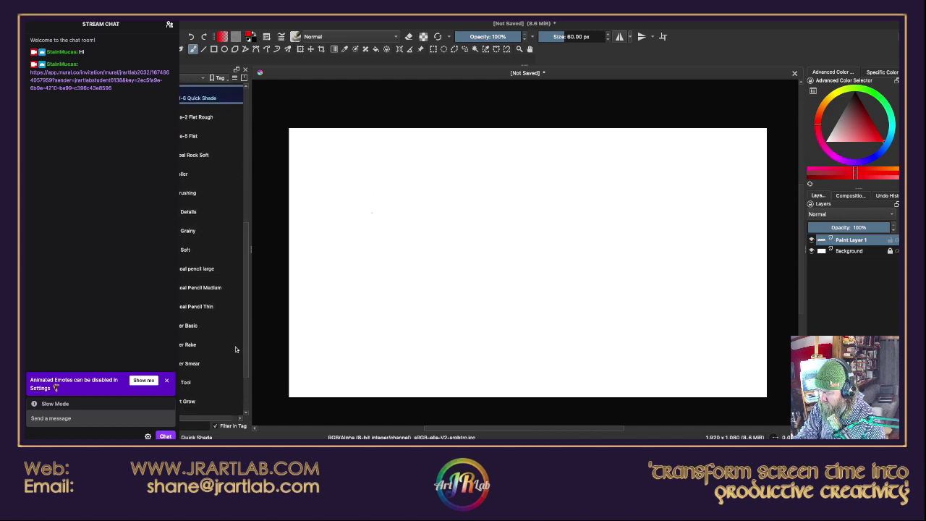
scroll(235, 351, down, 1)
click(214, 261)
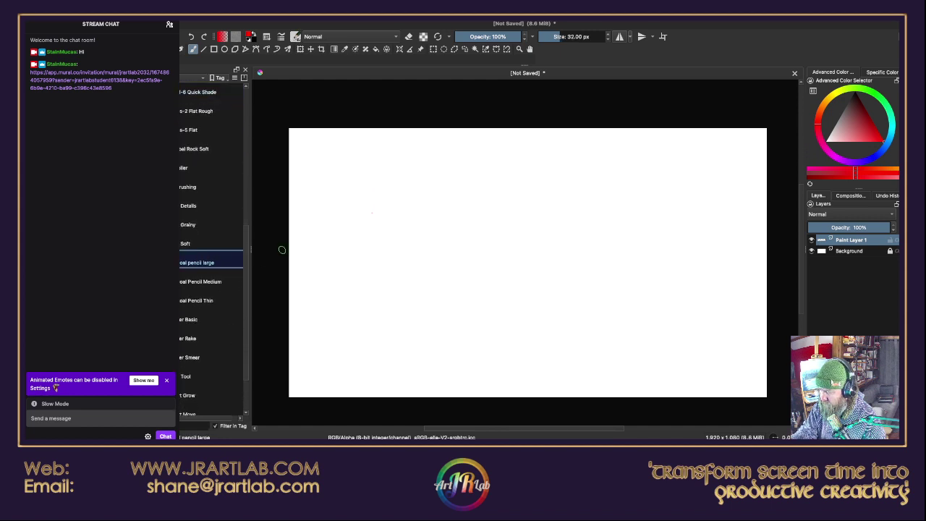
mouse_move(352, 232)
mouse_down()
mouse_move(348, 264)
mouse_move(376, 308)
mouse_up()
- Reduce the charcoal pencil's brush size to 15 px, draw a second test stroke, and undo both charcoal strokes
key(bracketleft)
key(bracketleft)
key(bracketleft)
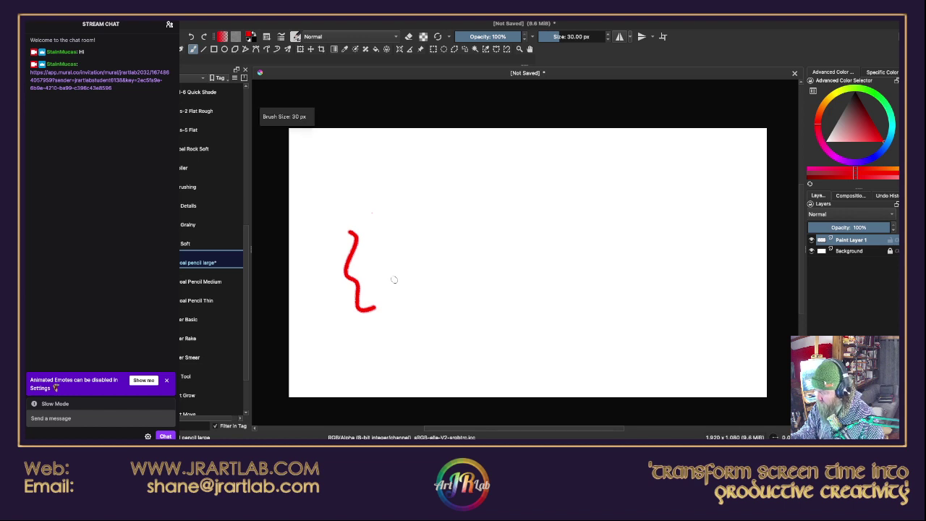
key(bracketleft)
mouse_move(405, 253)
mouse_down()
mouse_move(402, 281)
mouse_move(416, 310)
mouse_up()
key(ctrl+z)
key(ctrl+z)
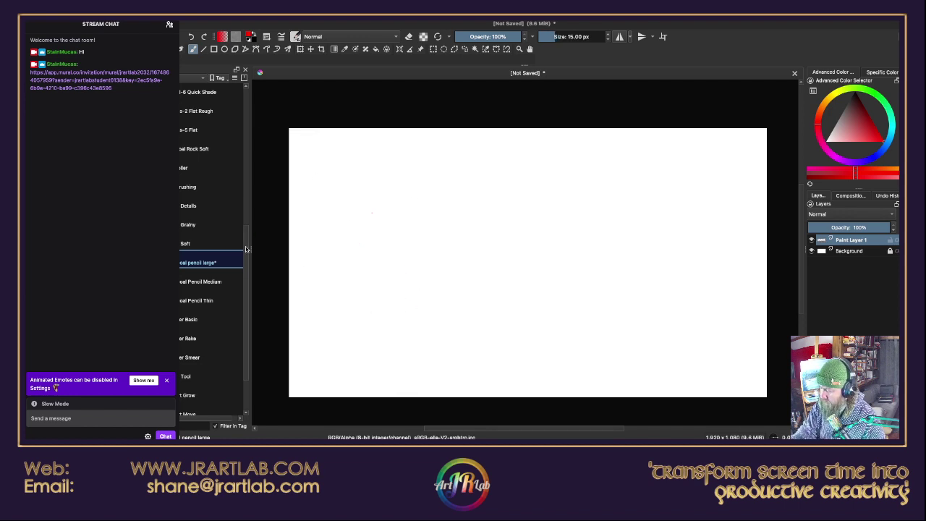
- Draw a test stroke with the Charcoal Pencil Thin preset, and a second one with its size raised to 8 px
click(215, 299)
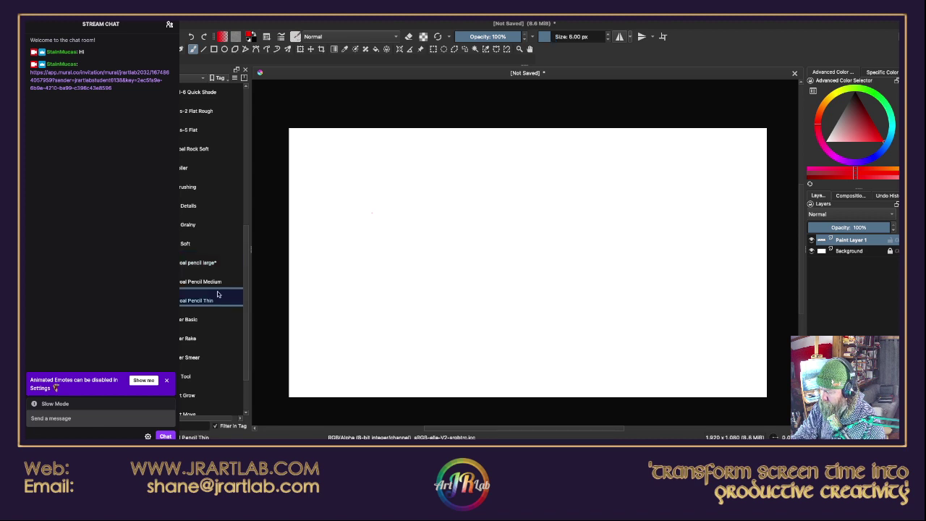
mouse_move(350, 250)
mouse_down()
mouse_move(329, 288)
mouse_move(362, 307)
mouse_up()
key(bracketright)
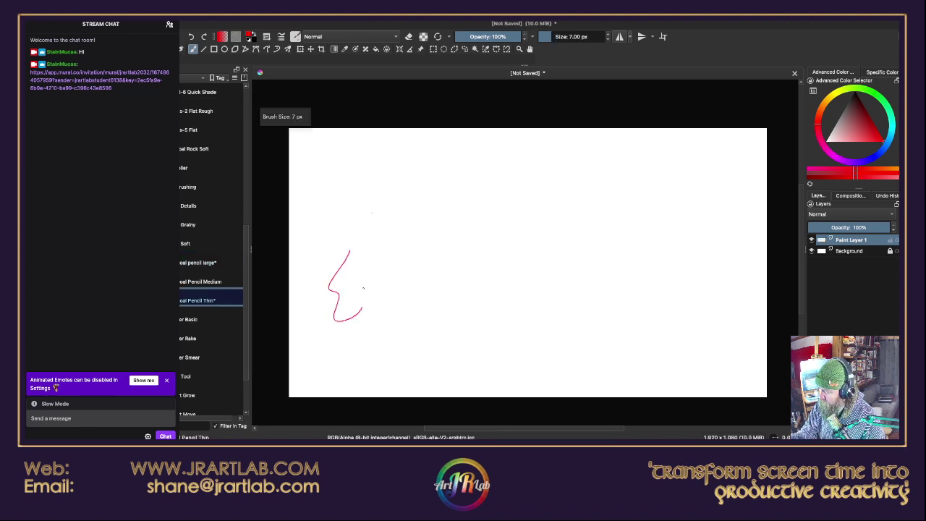
mouse_move(375, 266)
mouse_down()
mouse_move(364, 287)
mouse_move(391, 307)
mouse_up()
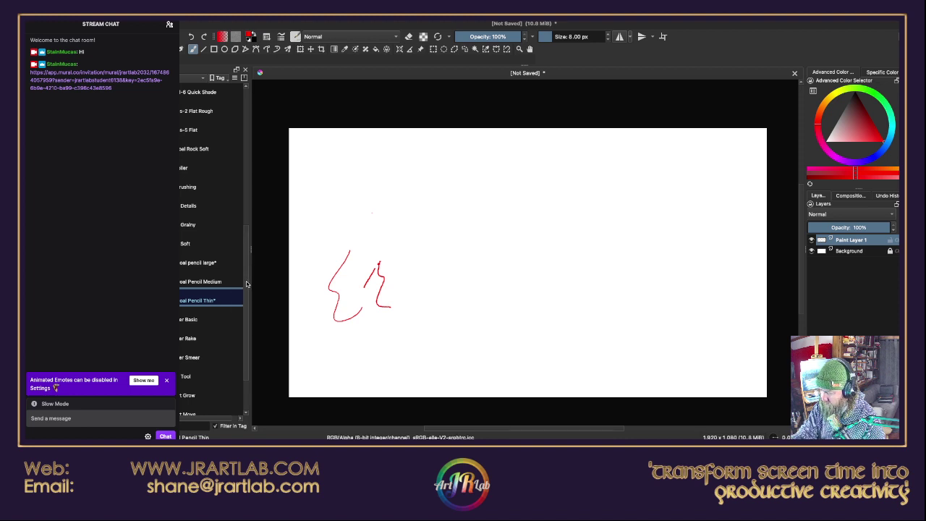
- Add one Pencil-2 stroke and one Pencil-1 Hard stroke above the charcoal strokes for comparison
scroll(246, 283, up, 1)
scroll(245, 297, down, 3)
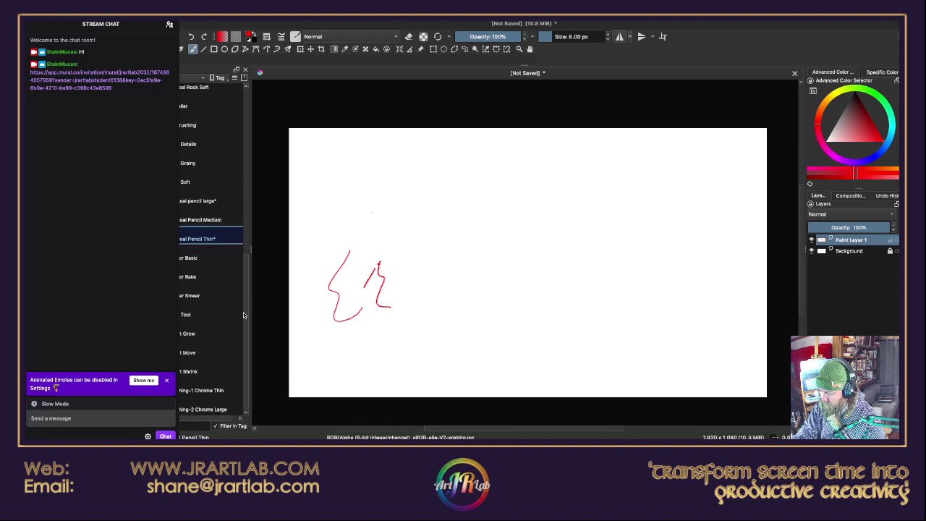
drag(243, 315, 237, 200)
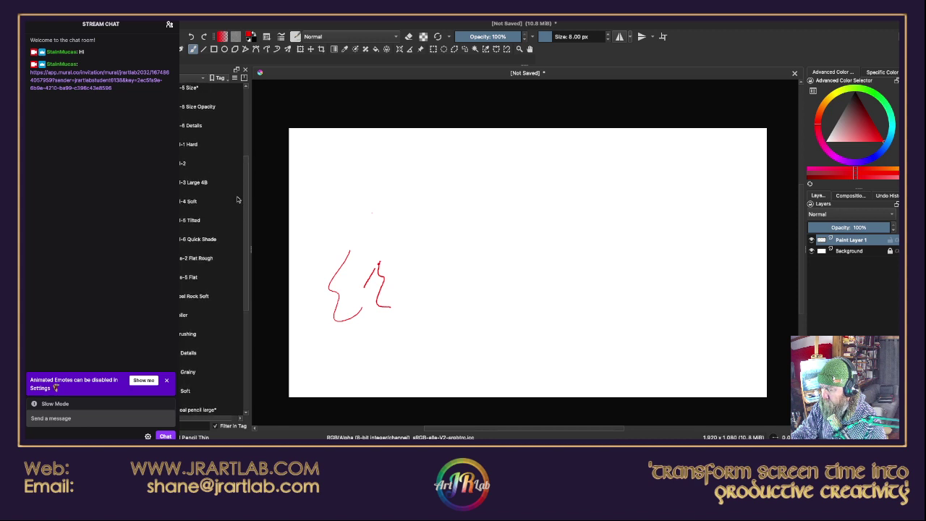
scroll(237, 199, up, 1)
click(197, 182)
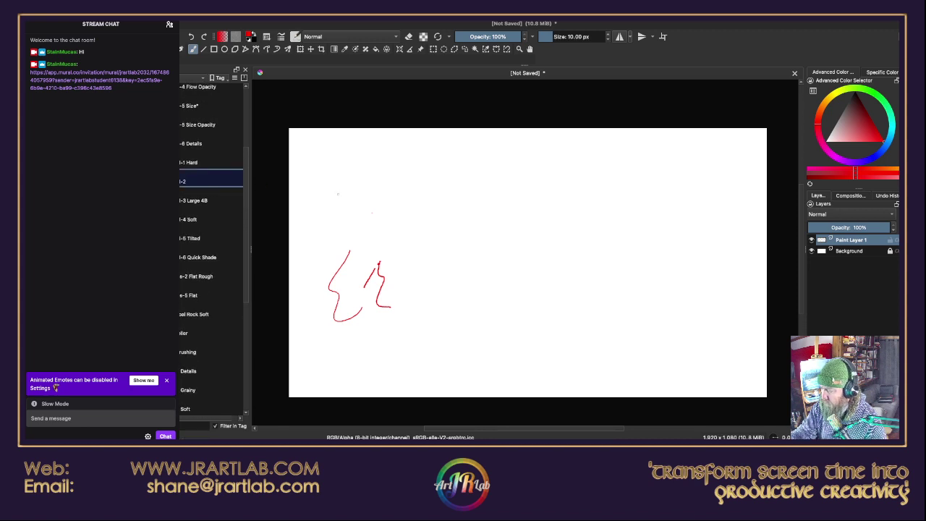
mouse_move(355, 207)
mouse_down()
mouse_move(362, 263)
mouse_move(387, 261)
mouse_up()
click(191, 162)
mouse_move(385, 199)
mouse_down()
mouse_move(396, 247)
mouse_move(420, 262)
mouse_up()
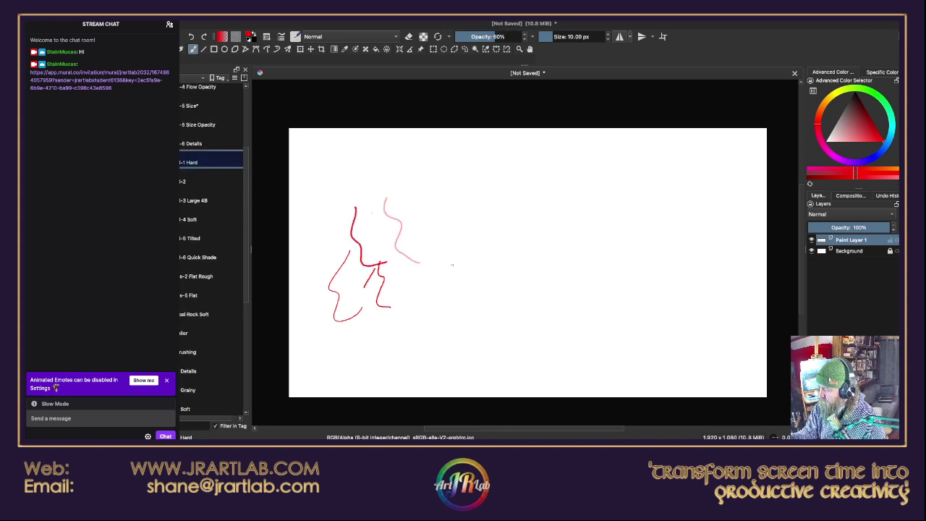
- Draw a test stroke with the Basic-6 Details preset and reduce its brush size to 1 px for a fainter stroke
click(224, 143)
mouse_move(355, 176)
mouse_down()
mouse_move(325, 237)
mouse_move(345, 263)
mouse_up()
key([)
key([)
key([)
key([)
key([)
key([)
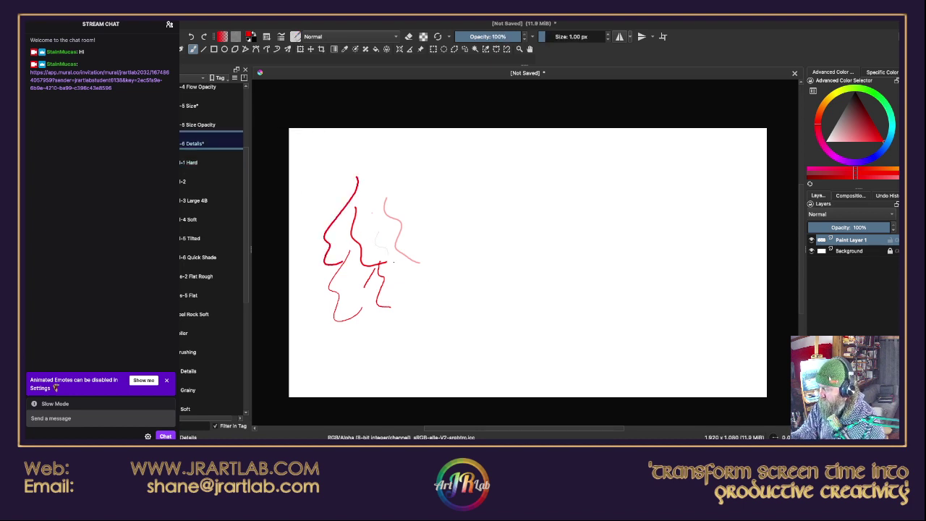
- Set the Basic-6 Details brush to 2 px and draw three wavy test strokes beside the earlier ones
key(bracketright)
mouse_move(458, 261)
mouse_down()
mouse_move(444, 296)
mouse_move(469, 333)
mouse_up()
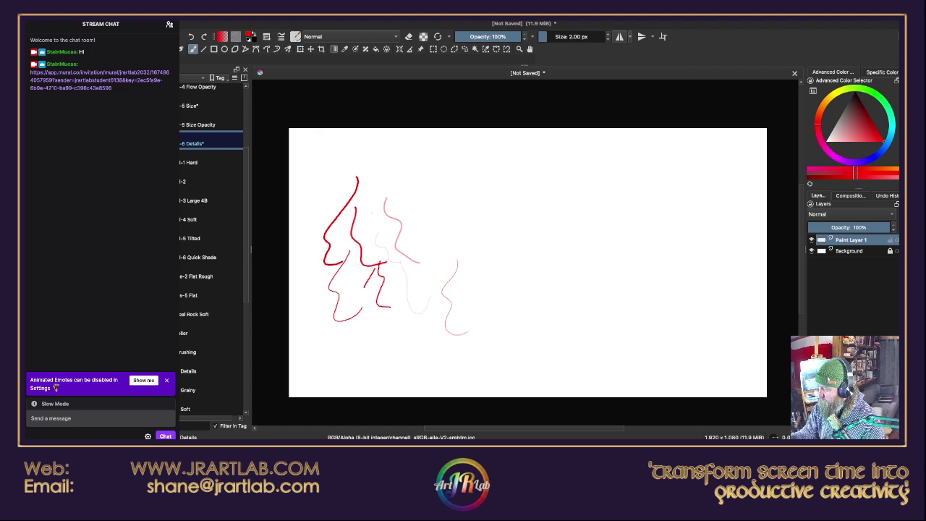
drag(475, 275, 489, 305)
drag(491, 251, 497, 297)
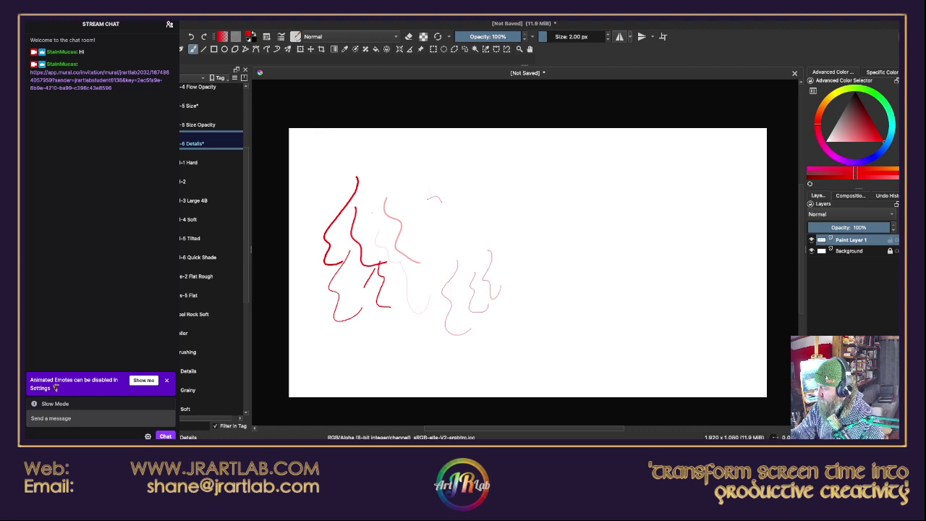
- Draw a thin zigzag stroke above the earlier marks, and a long wavy stroke with the Basic-6 Details size raised to 7 px
mouse_move(431, 197)
mouse_down()
mouse_move(432, 160)
mouse_move(369, 205)
mouse_up()
key(bracketright)
key(bracketright)
key(bracketright)
key(bracketright)
key(bracketright)
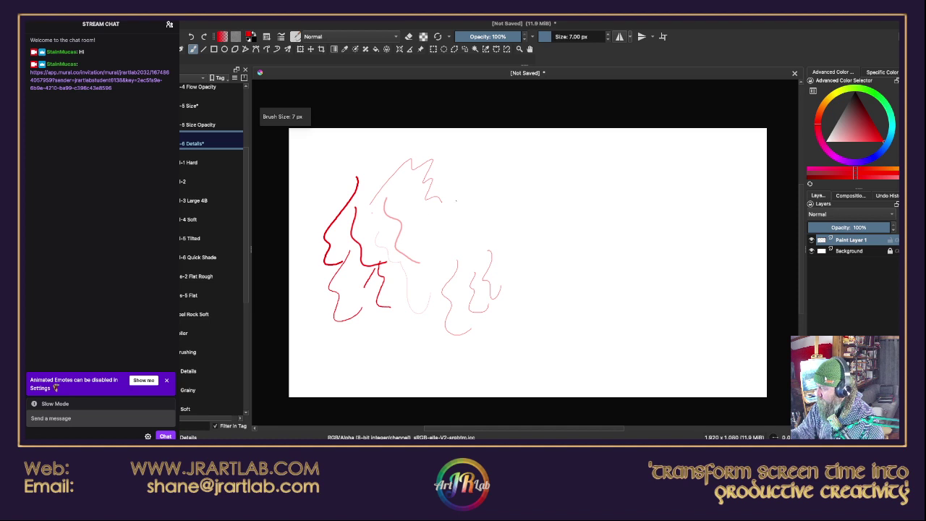
mouse_move(464, 185)
mouse_down()
mouse_move(485, 208)
mouse_move(473, 236)
mouse_move(501, 277)
mouse_move(527, 294)
mouse_move(565, 254)
mouse_move(590, 299)
mouse_up()
- Set the Basic-6 Details brush to 10 px and draw a short wavy stroke beside the long one
key(bracketright)
key(bracketright)
key(bracketright)
mouse_move(520, 193)
mouse_down()
mouse_move(531, 230)
mouse_move(542, 269)
mouse_up()
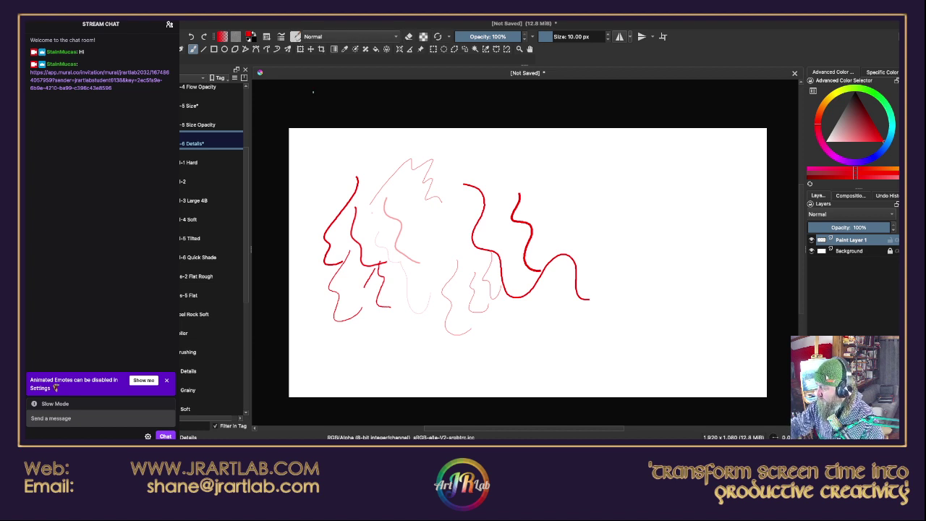
- Check the Basic-6 Details settings in the Brush Editor and draw another test stroke between the existing ones
click(295, 36)
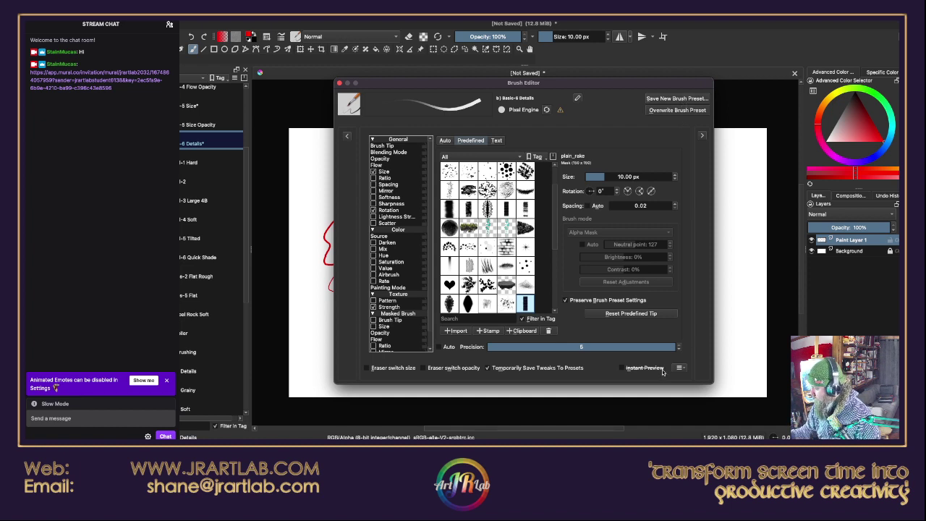
click(340, 84)
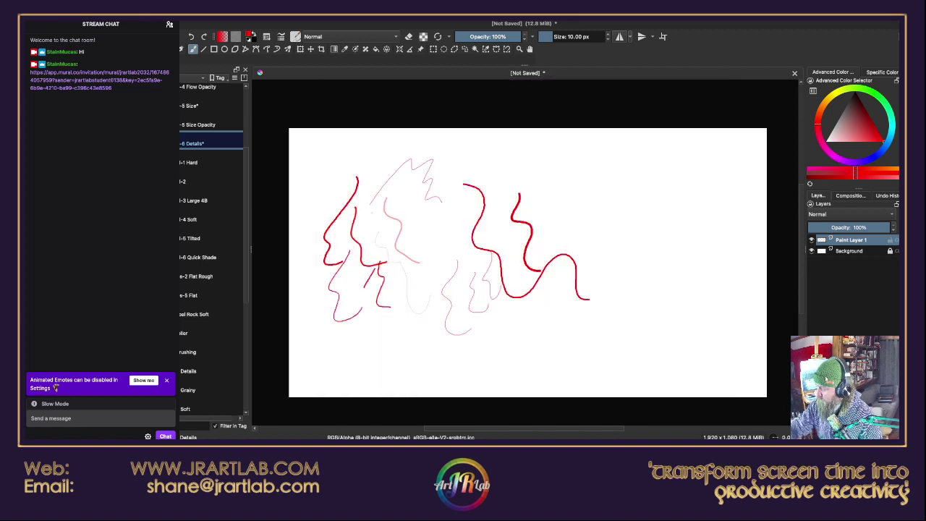
mouse_move(417, 178)
mouse_down()
mouse_move(429, 223)
mouse_move(463, 249)
mouse_up()
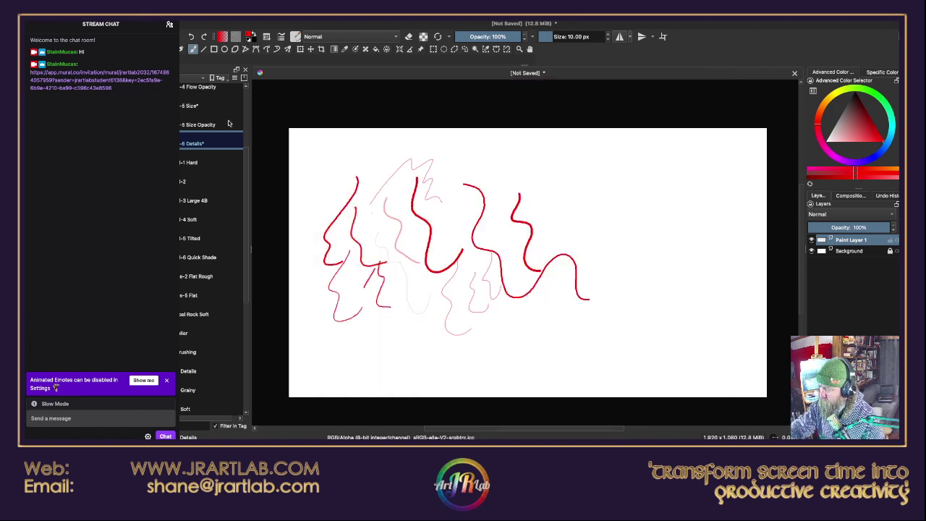
- Draw thick test strokes with the Basic-1 preset, and thinner Basic-6 Details strokes beside them for comparison
click(215, 108)
drag(246, 148, 249, 87)
click(206, 152)
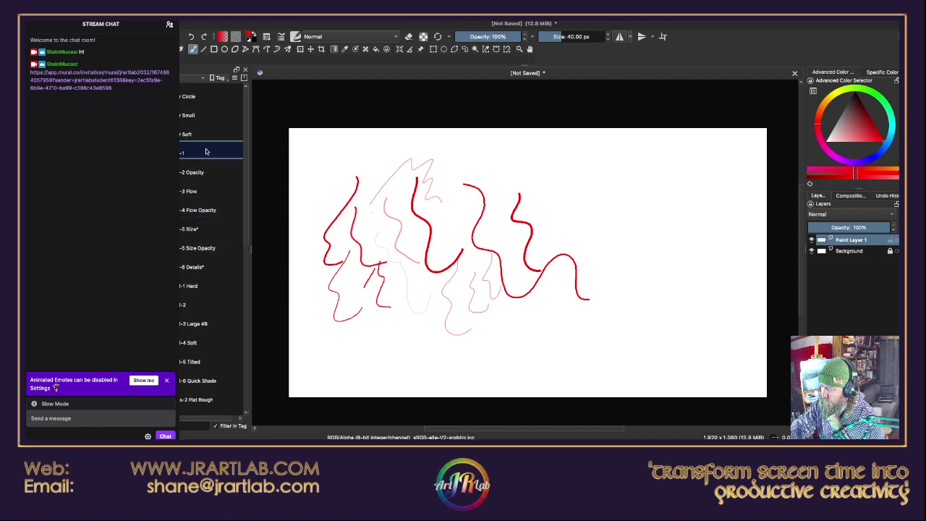
mouse_move(406, 148)
mouse_down()
mouse_move(453, 214)
mouse_move(524, 255)
mouse_up()
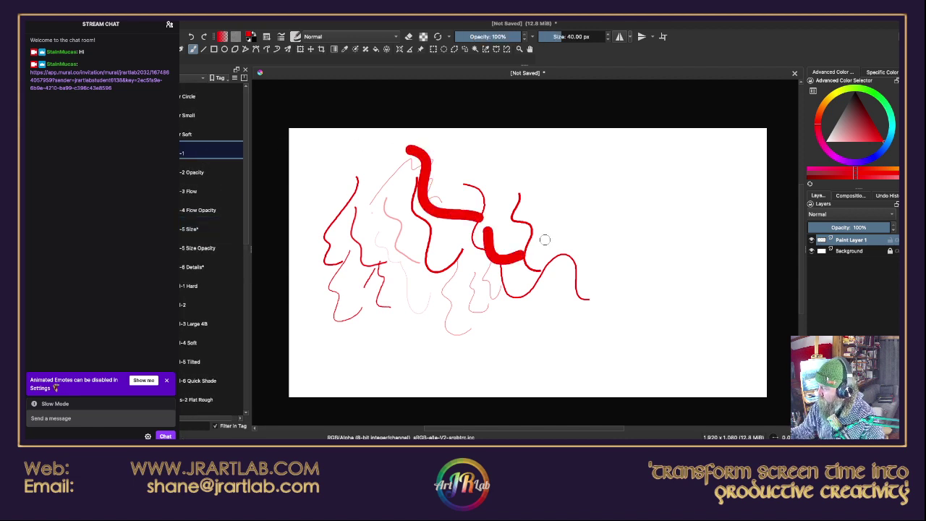
click(209, 268)
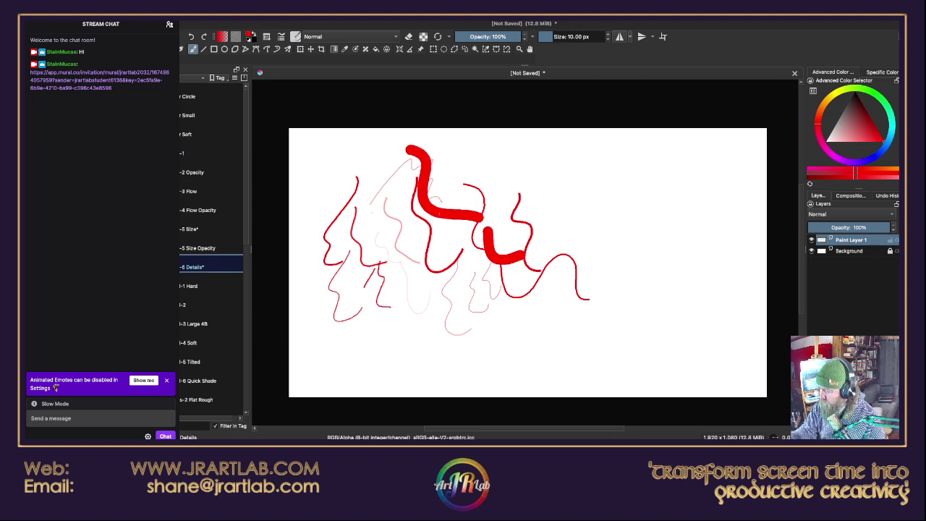
mouse_move(509, 222)
mouse_down()
mouse_move(541, 272)
mouse_move(536, 314)
mouse_move(551, 333)
mouse_move(575, 326)
mouse_up()
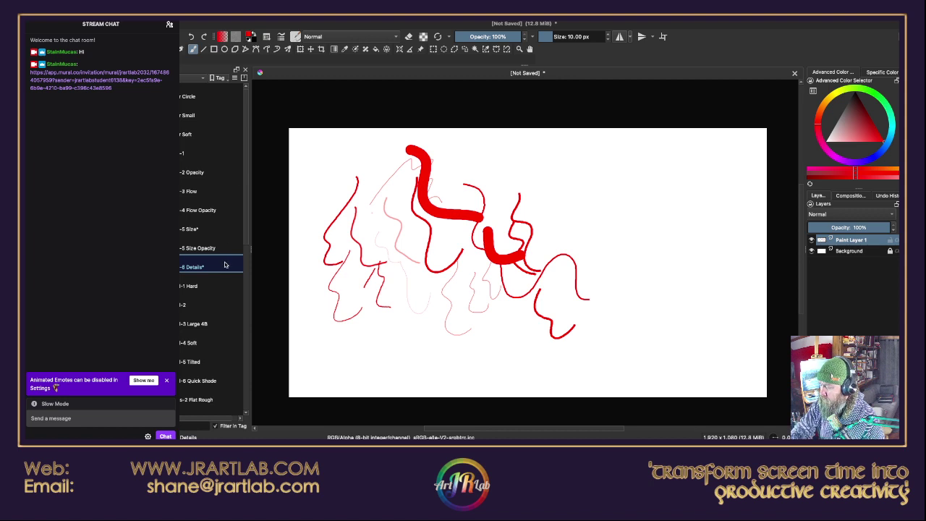
- Add a Pencil-2 stroke across the test marks and a Basic-6 Details stroke below them
click(213, 304)
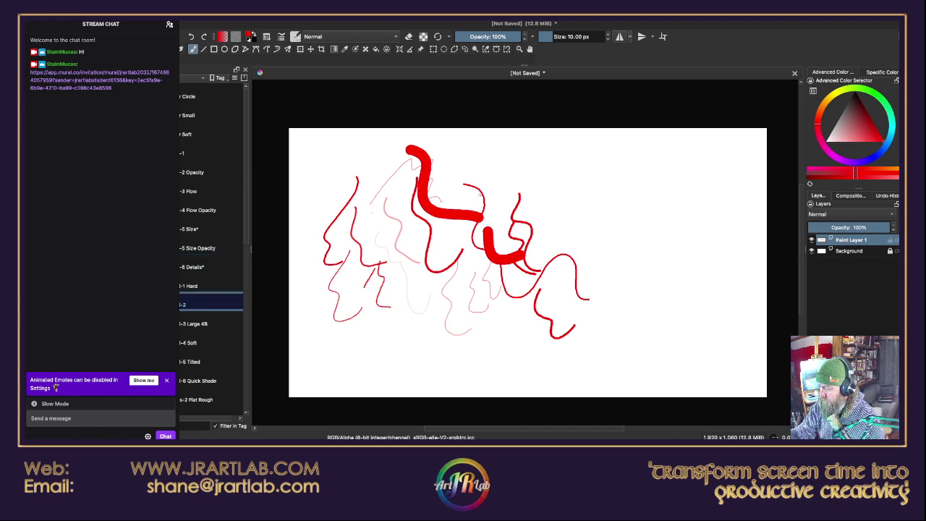
mouse_move(484, 194)
mouse_down()
mouse_move(529, 232)
mouse_move(548, 233)
mouse_up()
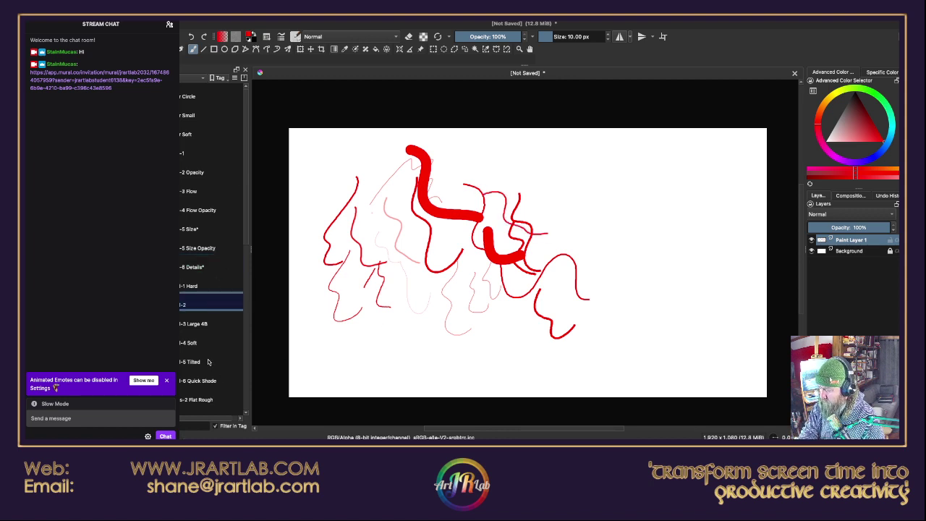
click(208, 362)
click(215, 265)
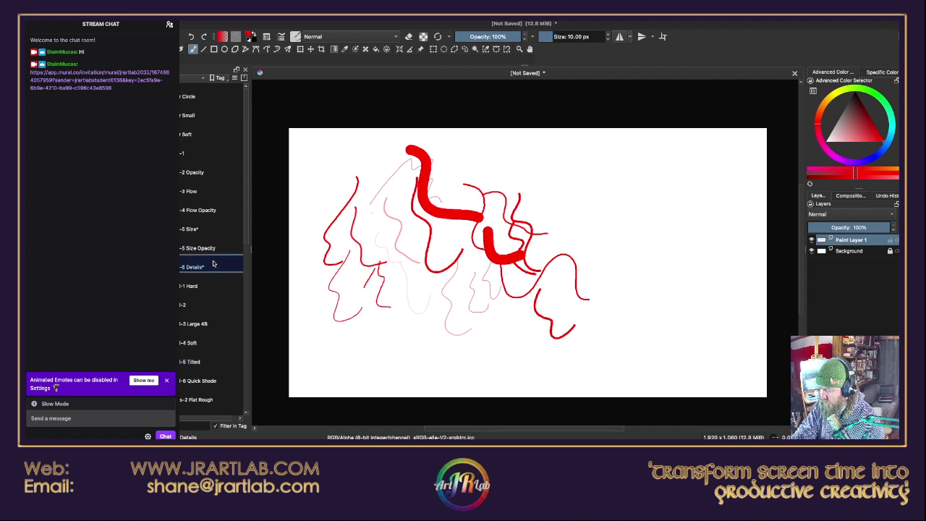
mouse_move(408, 344)
mouse_down()
mouse_move(434, 364)
mouse_move(470, 331)
mouse_up()
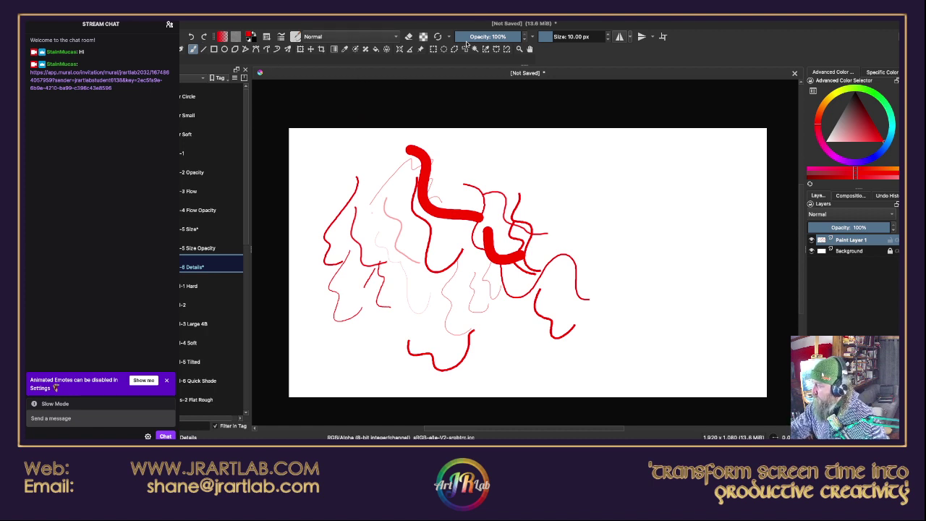
click(391, 37)
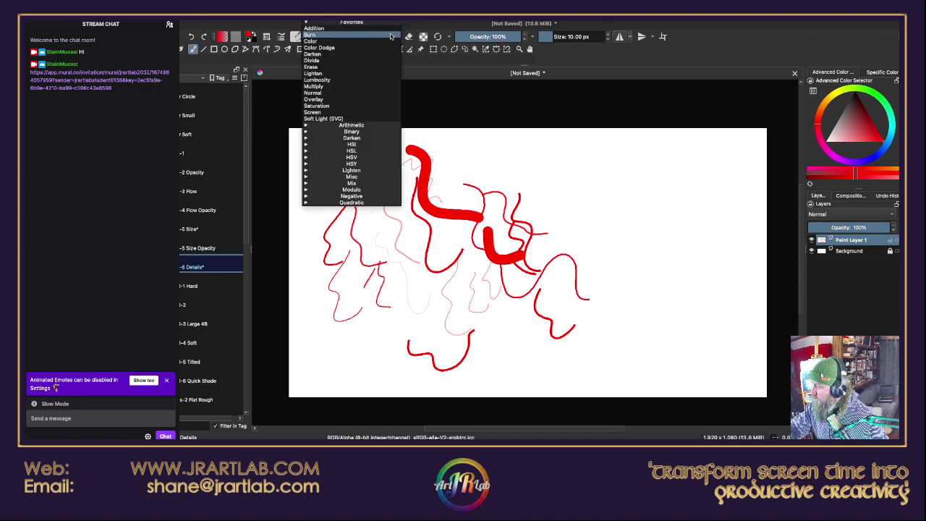
click(418, 46)
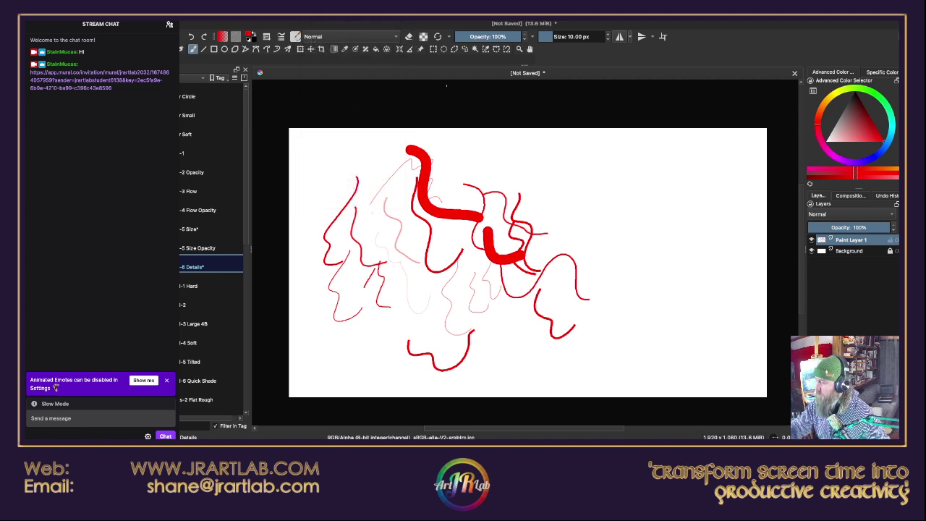
click(449, 37)
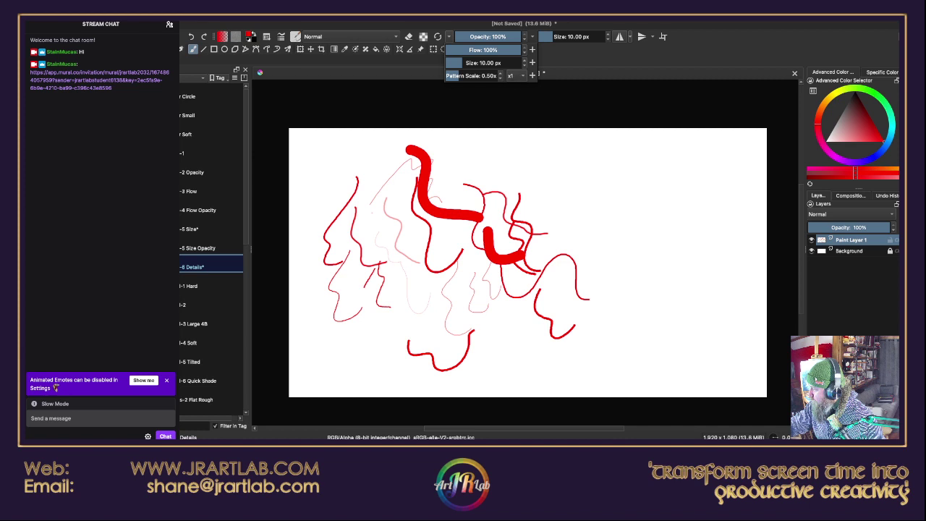
click(590, 81)
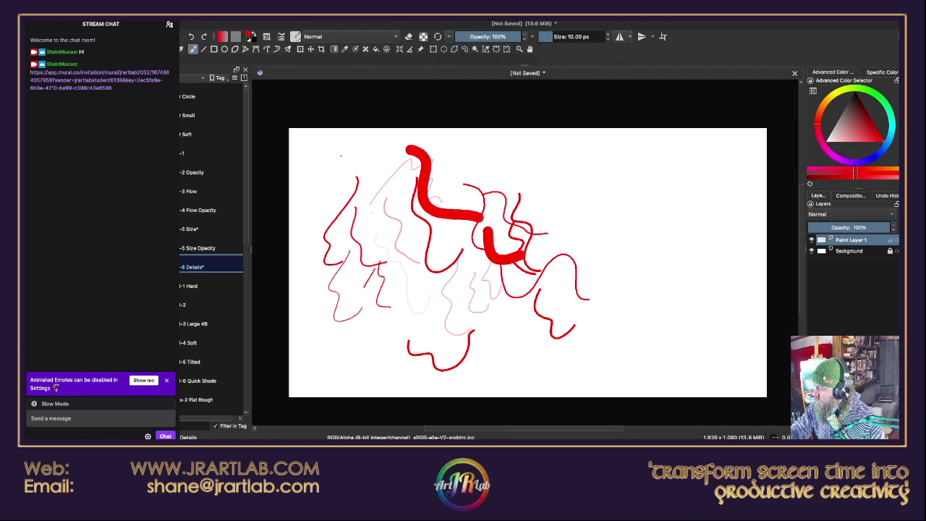
- Draw a long curved Basic-6 Details stroke over the first marks and shorter strokes over the last ones
mouse_move(341, 154)
mouse_down()
mouse_move(356, 218)
mouse_move(426, 273)
mouse_up()
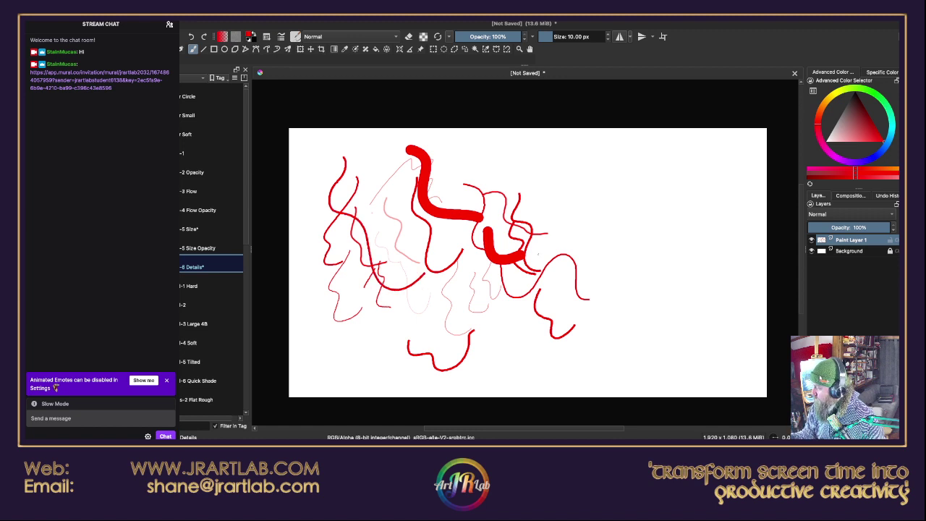
mouse_move(538, 254)
mouse_down()
mouse_move(519, 272)
mouse_move(513, 314)
mouse_up()
mouse_move(551, 287)
mouse_down()
mouse_move(550, 314)
mouse_move(578, 317)
mouse_up()
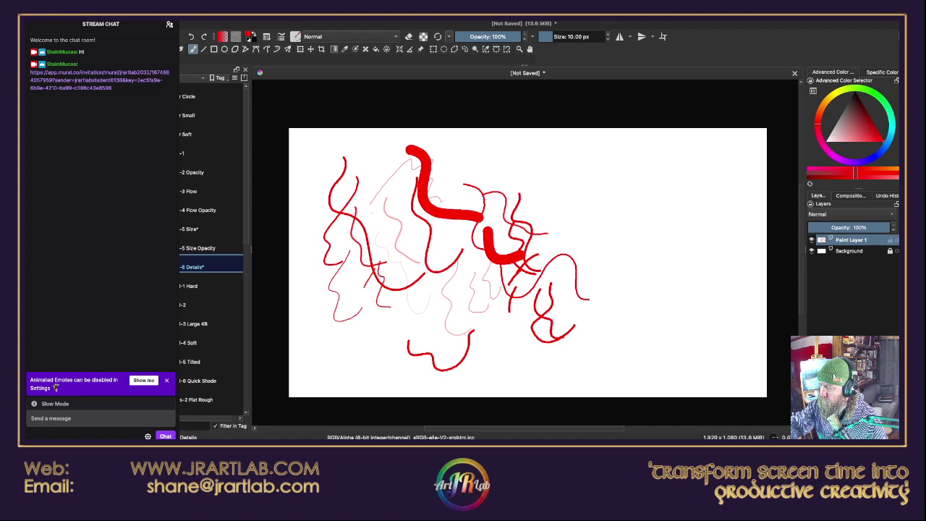
- Start saving the drawing under a new name, choosing the SketchclubPaintings folder inside Movies > StreamStuff as its location
click(189, 17)
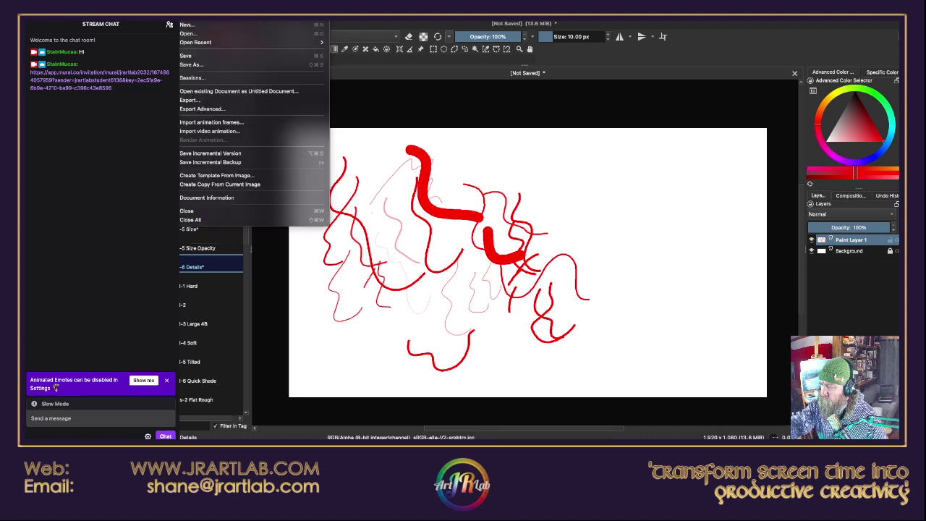
click(213, 64)
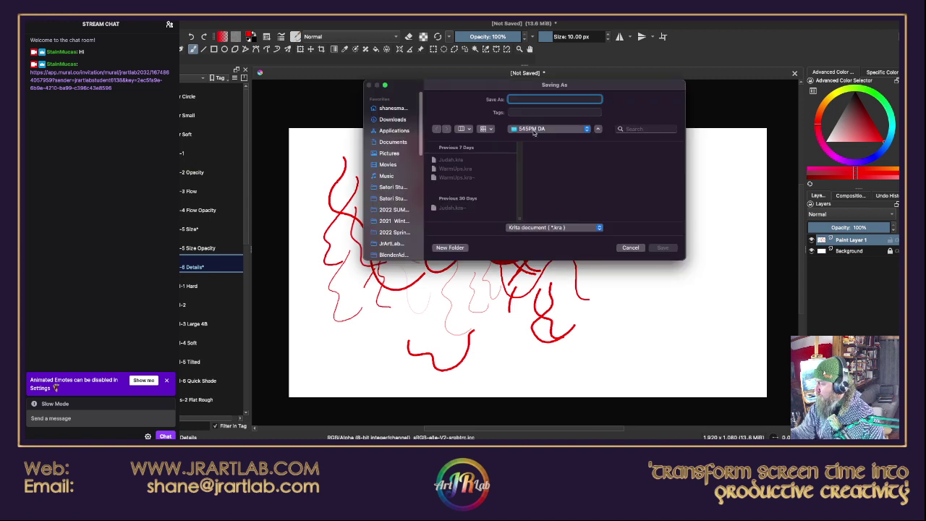
click(391, 170)
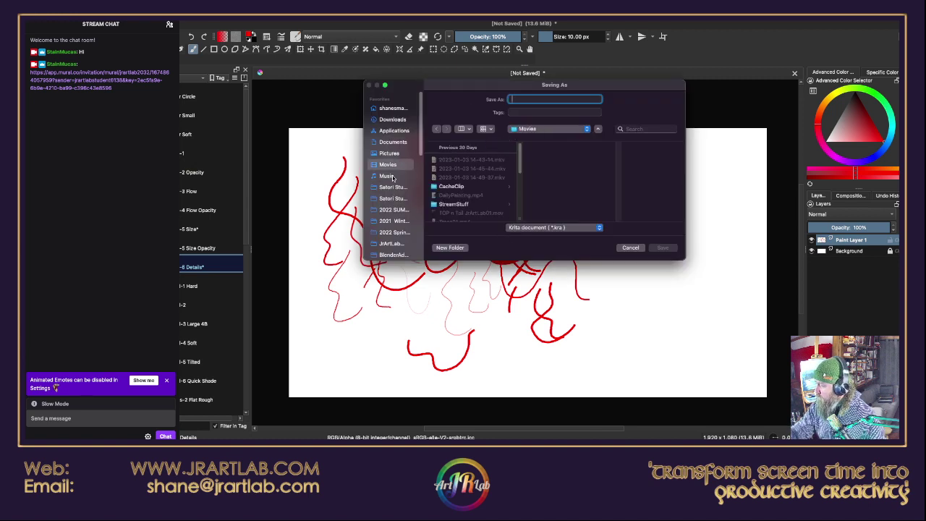
click(478, 205)
click(594, 159)
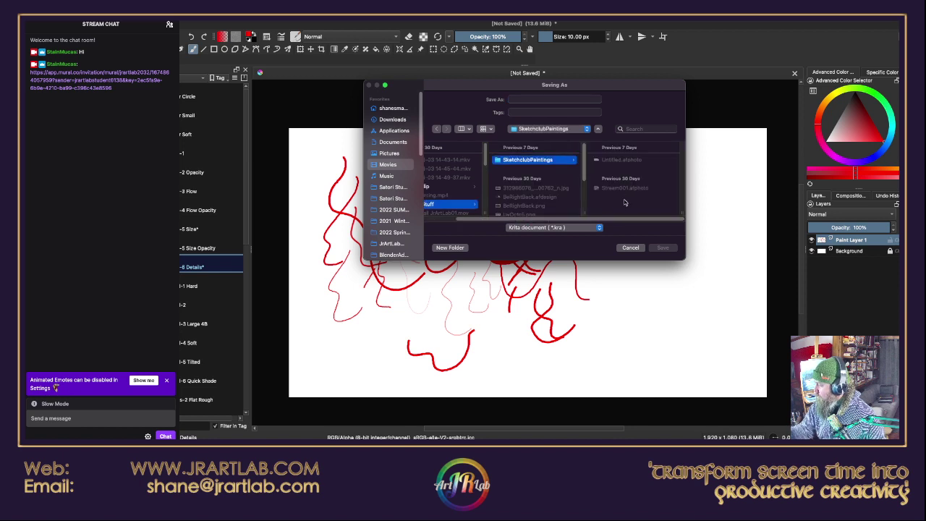
- Name the file Bison02 and save it as a Krita document
click(516, 99)
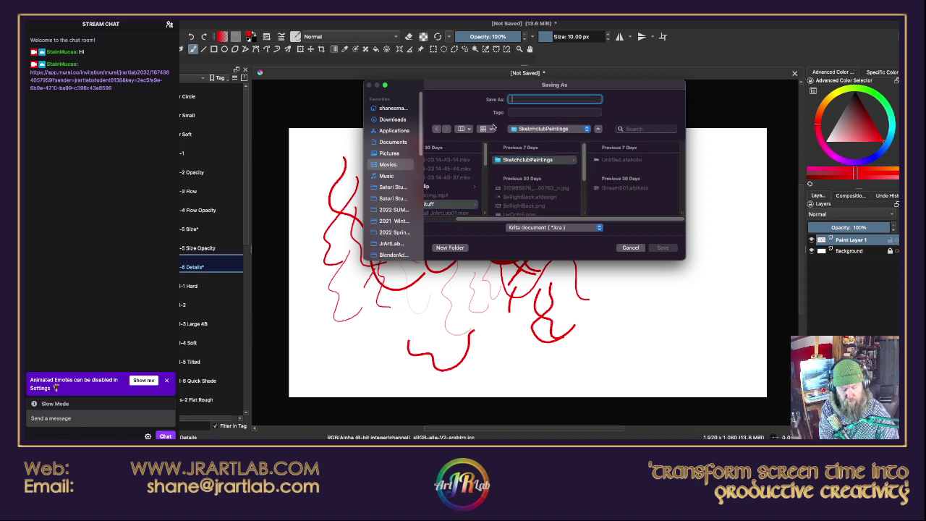
text(Biscon)
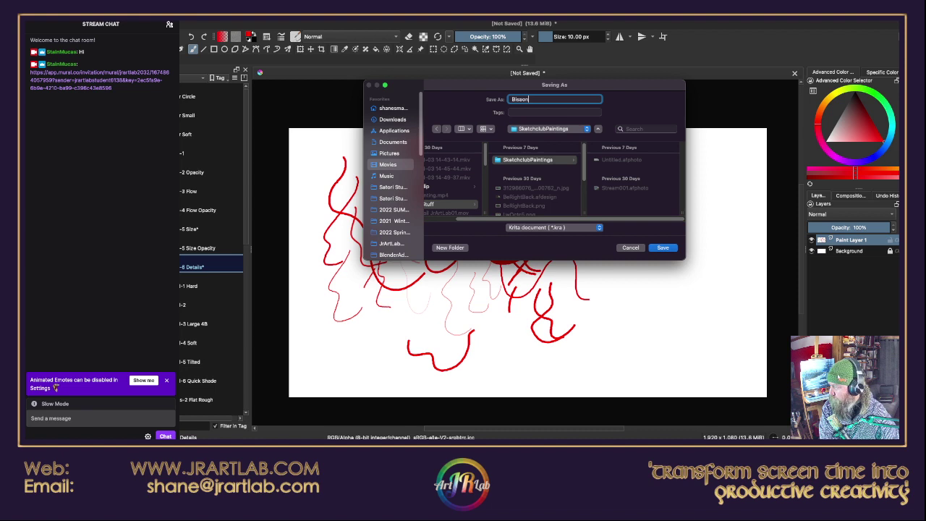
key(BackSpace)
key(BackSpace)
key(BackSpace)
text(on)
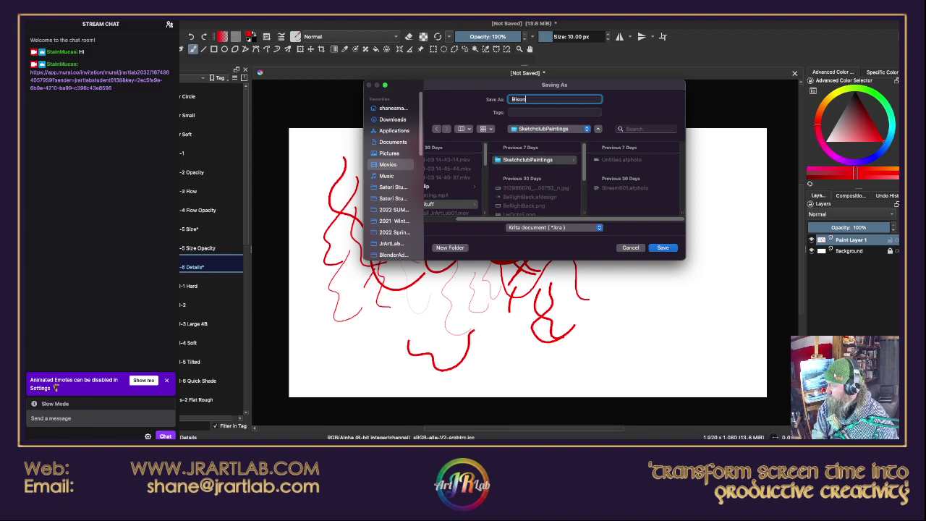
text(02)
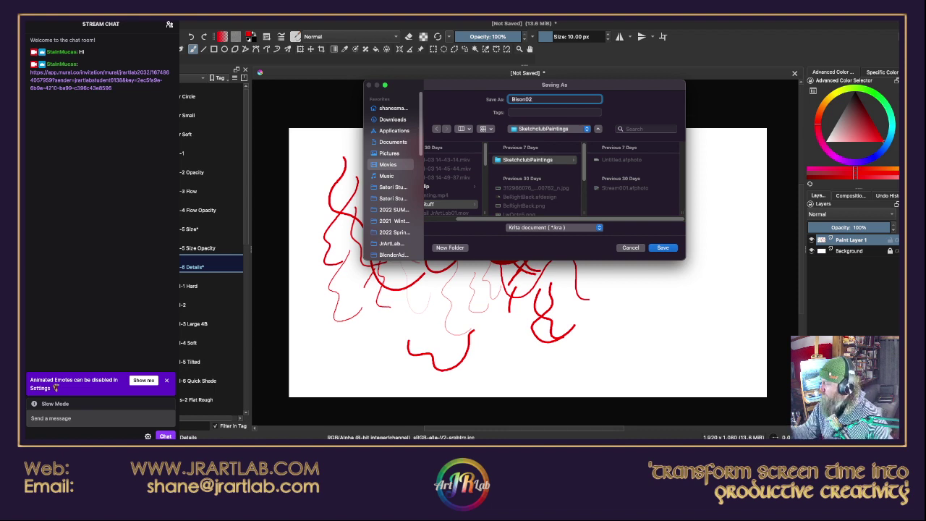
click(664, 249)
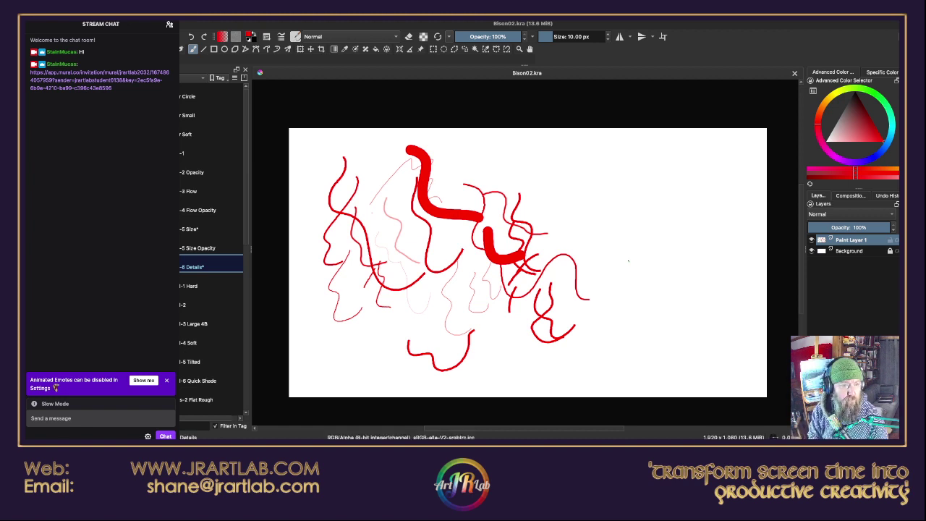
- Draw more short Basic-6 Details test strokes beside and above the existing marks
drag(570, 219, 556, 250)
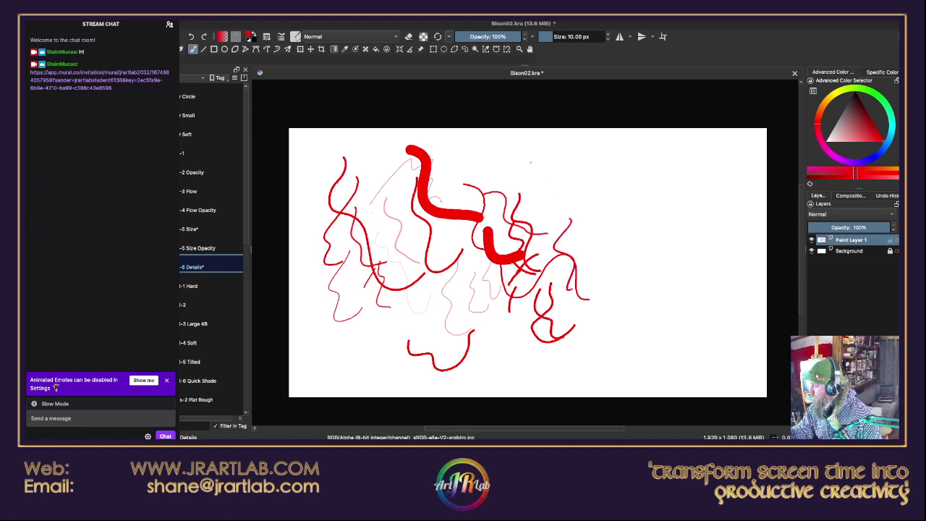
drag(530, 168, 543, 203)
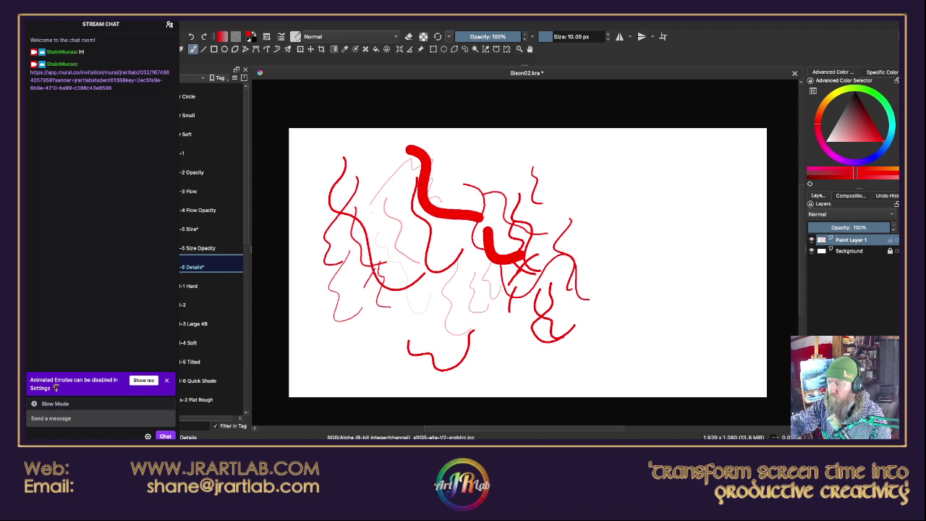
- Open the tablet settings in the program preferences and enable tablet driver timestamps for brush speed
click(183, 25)
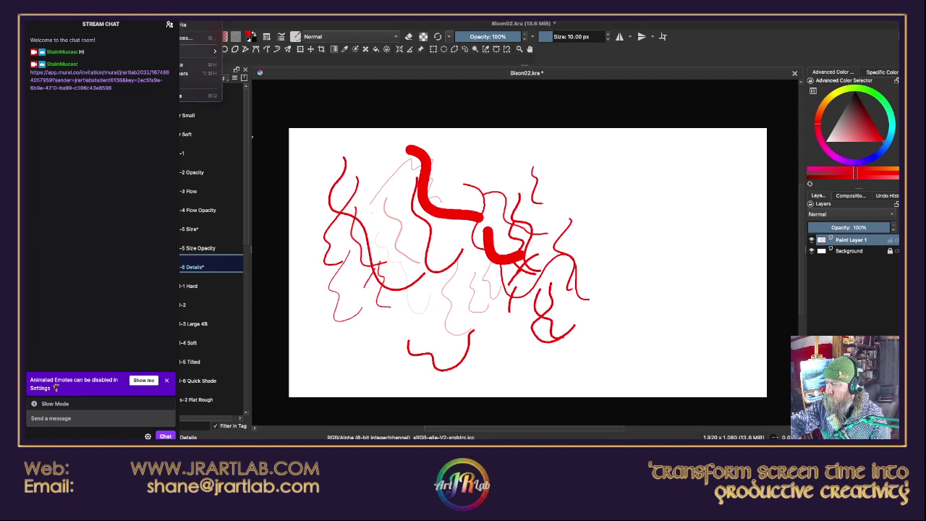
click(195, 37)
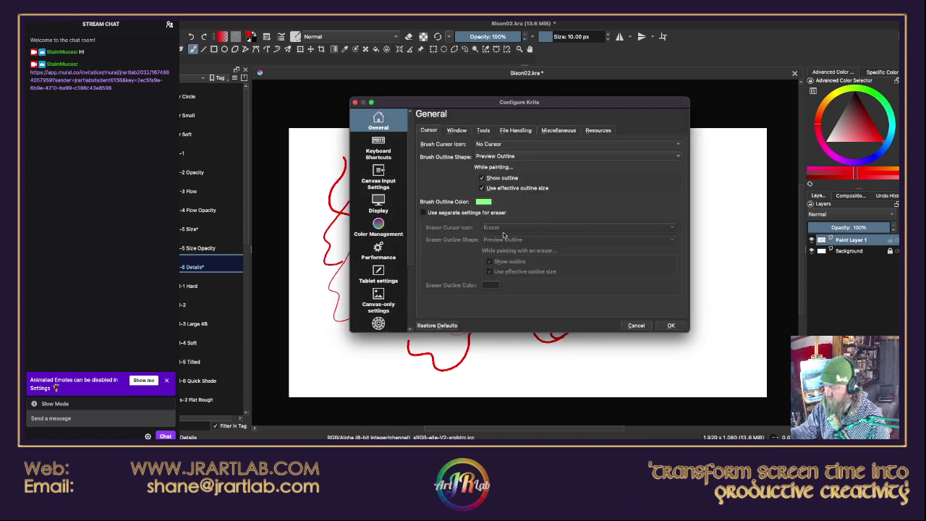
click(384, 273)
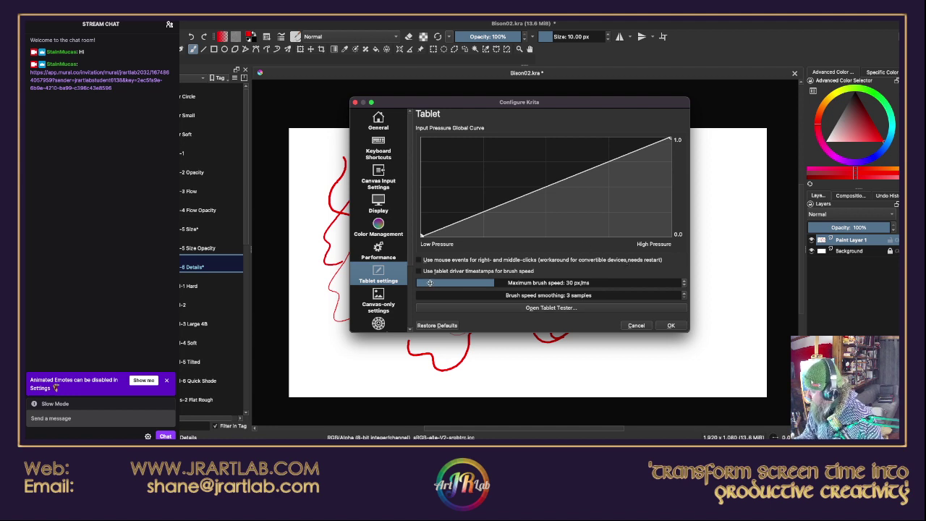
click(424, 271)
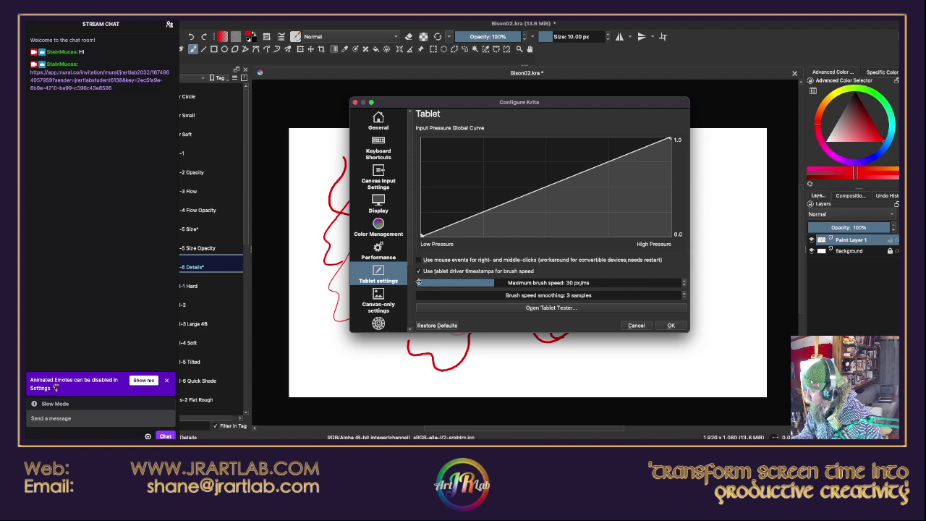
- Check the stylus input by drawing two test strokes in the Tablet Tester, closing the tester when done
click(570, 310)
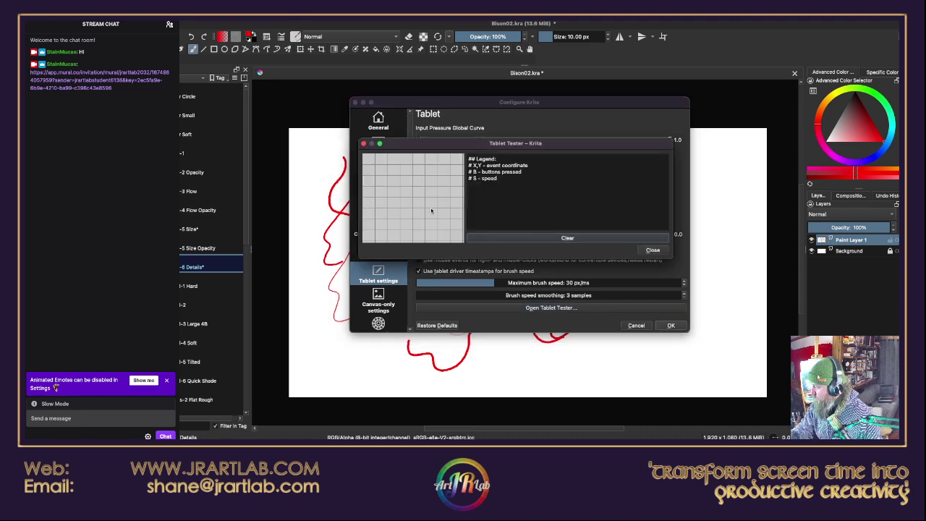
drag(397, 205, 439, 214)
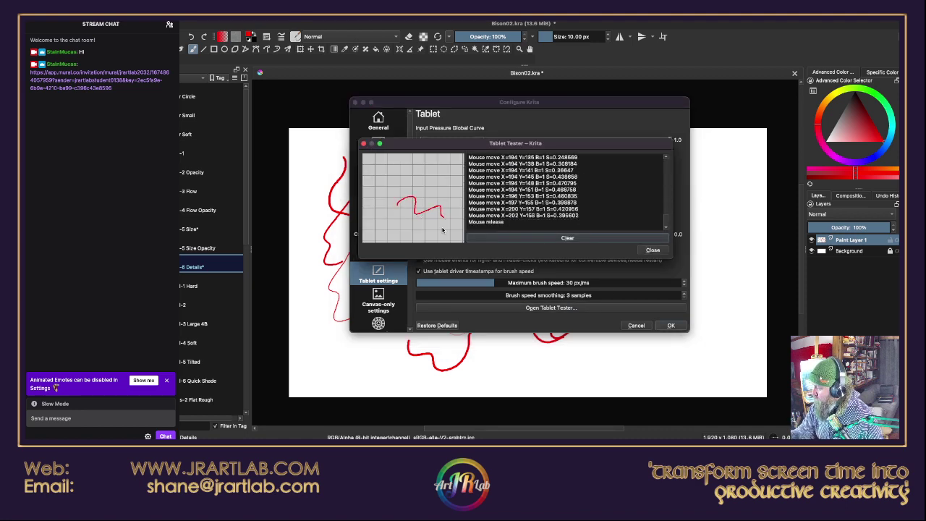
mouse_move(402, 181)
mouse_down()
mouse_move(385, 223)
mouse_move(406, 229)
mouse_move(428, 208)
mouse_move(443, 229)
mouse_up()
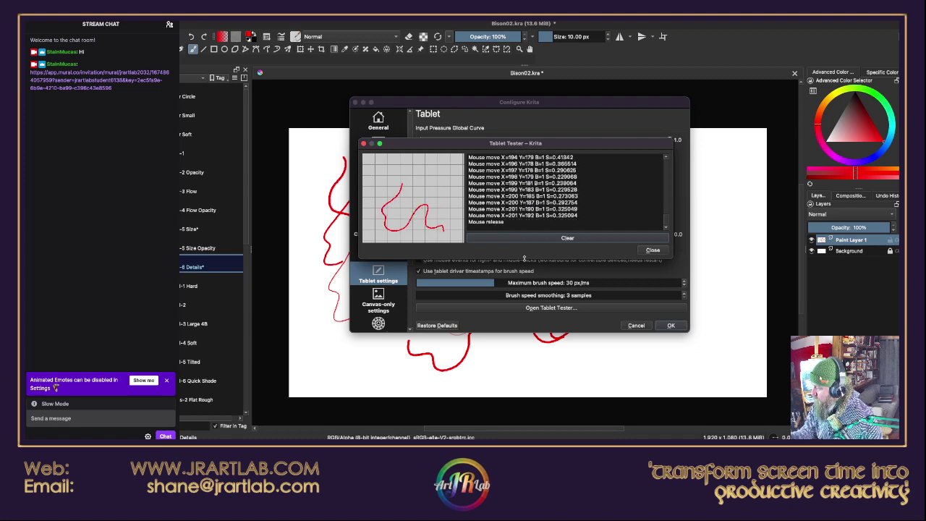
click(653, 250)
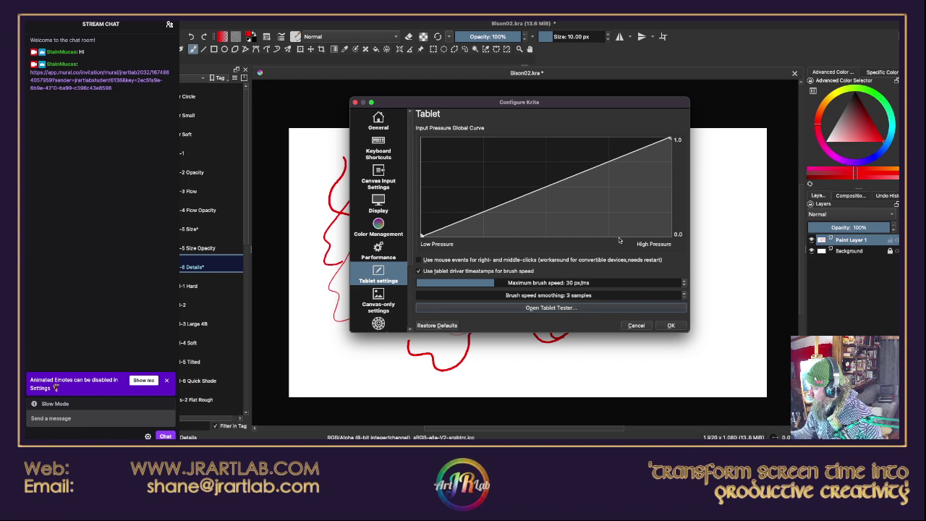
- Enable mouse events for right- and middle-clicks, retest the stylus with two strokes in the Tablet Tester, and close the settings
click(418, 261)
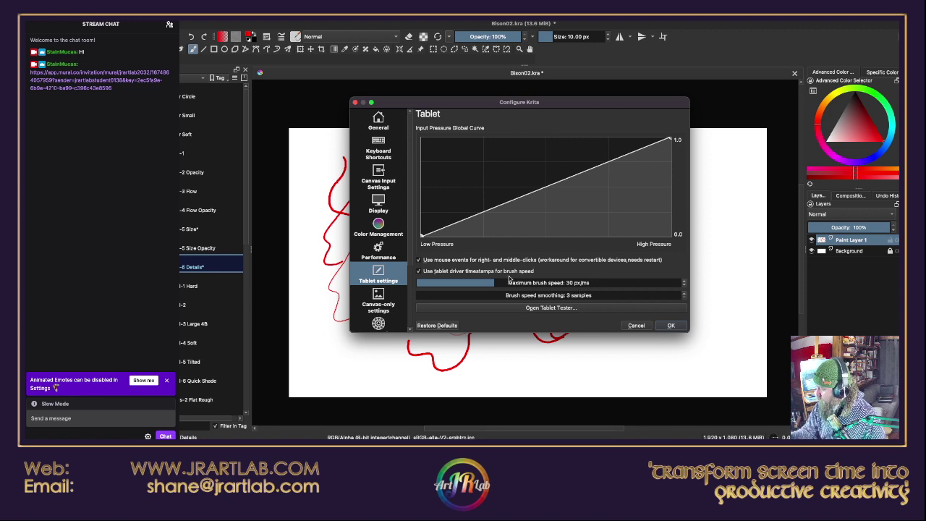
click(560, 309)
mouse_move(377, 217)
mouse_down()
mouse_move(386, 204)
mouse_move(397, 218)
mouse_move(427, 206)
mouse_move(454, 229)
mouse_up()
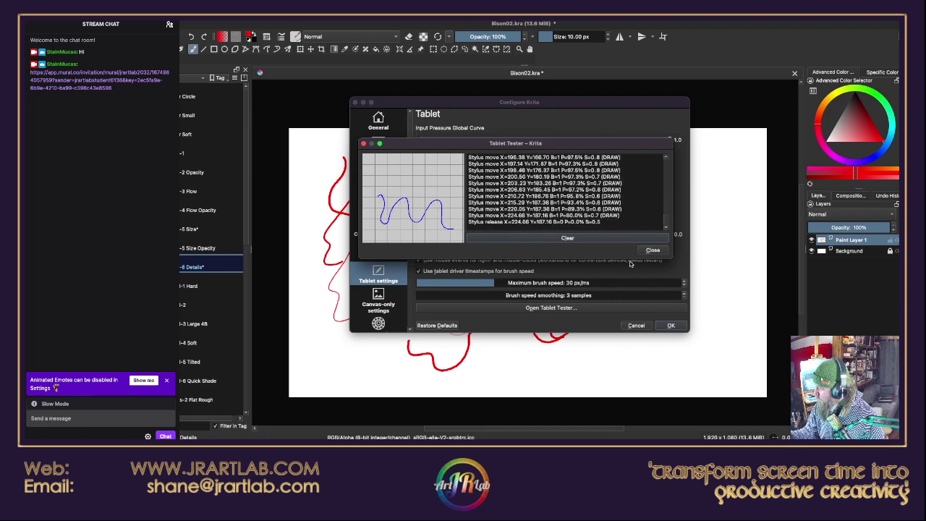
drag(403, 177, 418, 219)
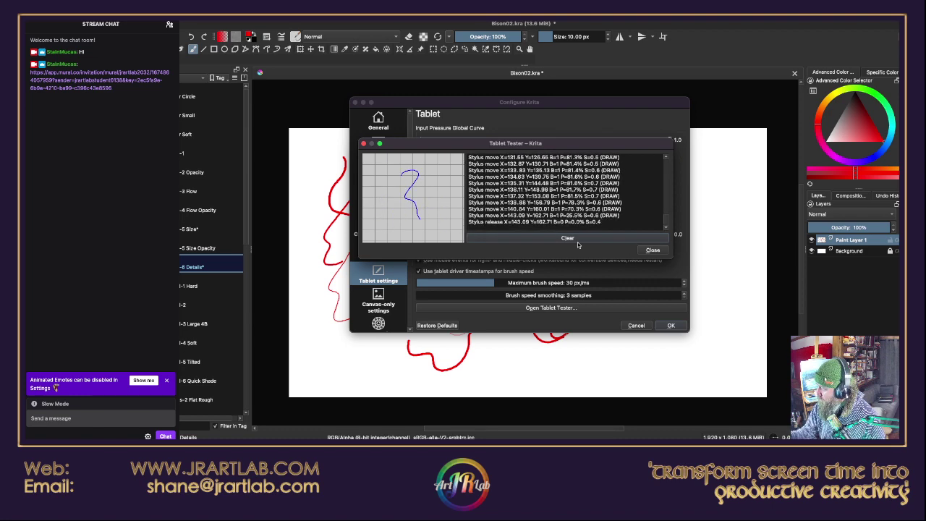
click(654, 251)
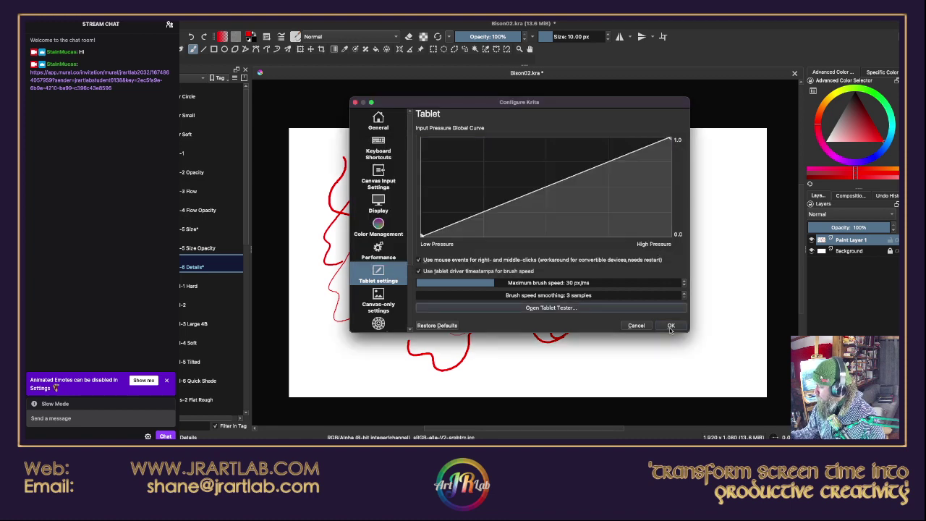
click(637, 326)
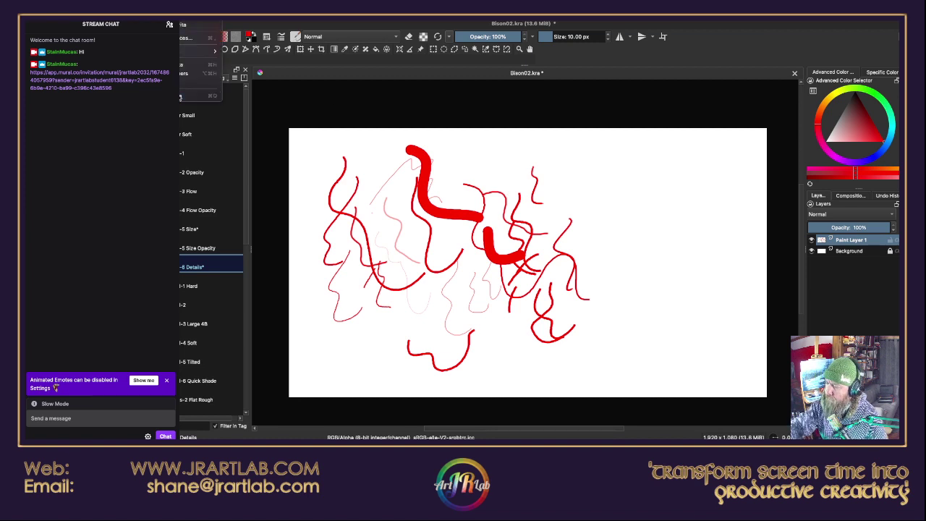
- Quit Krita without saving the modified Bison02 document
click(471, 329)
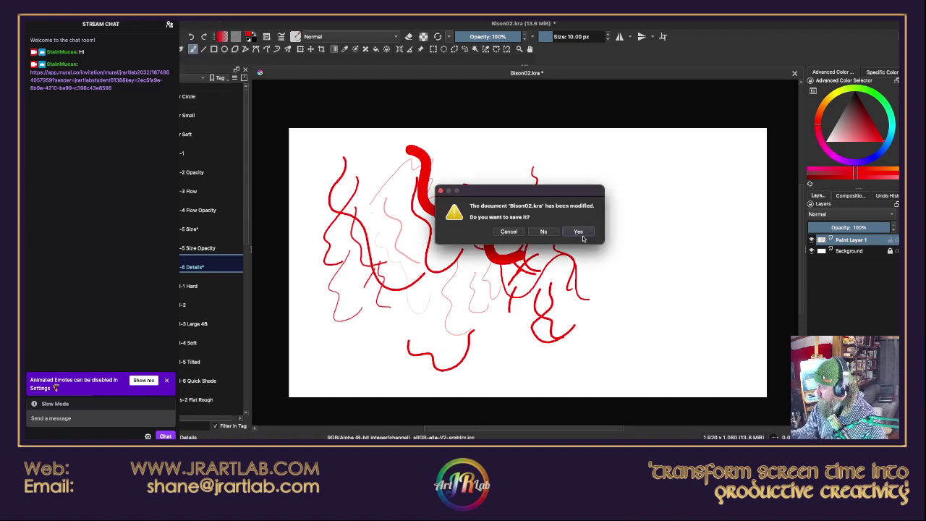
click(544, 232)
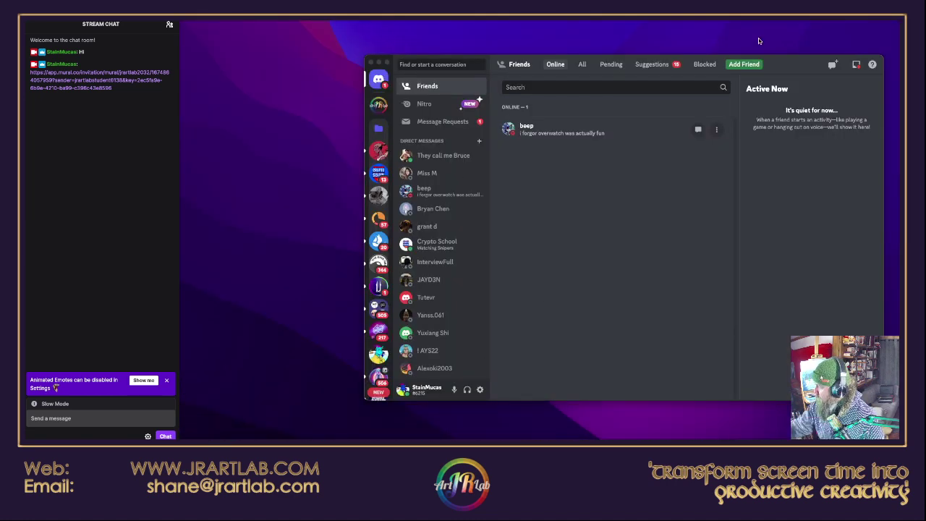
key(super+q)
- Switch to Affinity Photo 2, create a new blank landscape document, and activate the Paint Brush tool
mouse_move(472, 433)
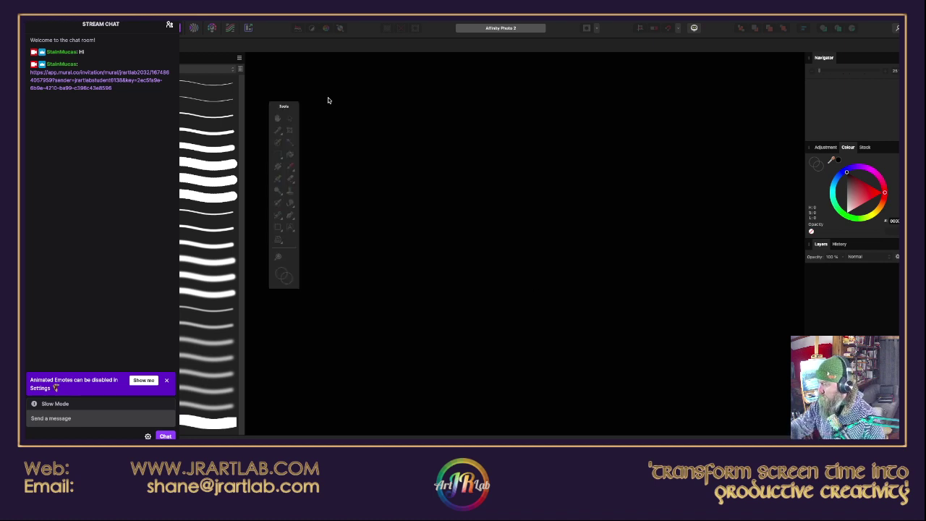
click(217, 17)
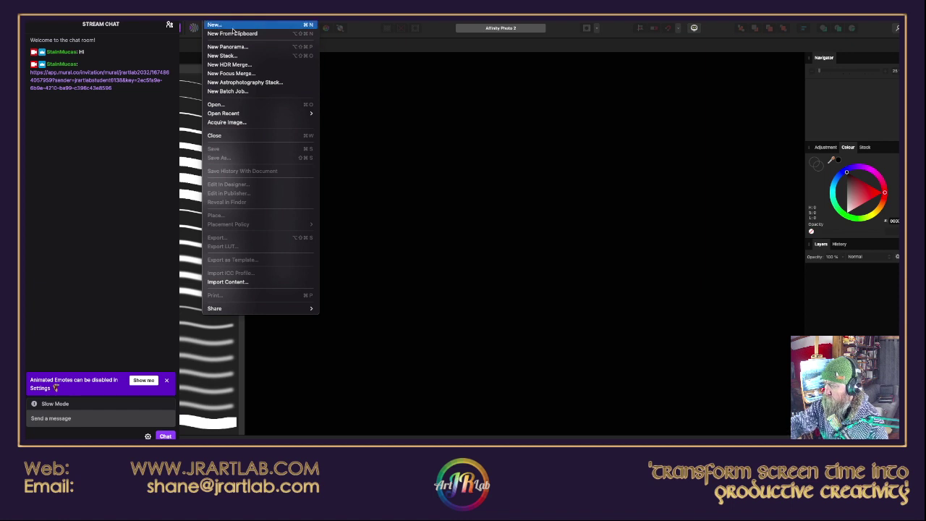
click(218, 26)
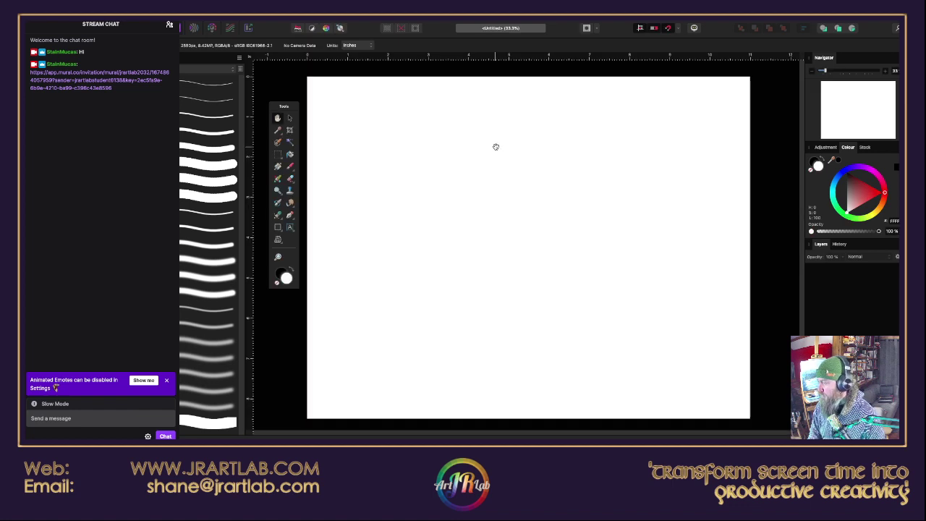
click(291, 165)
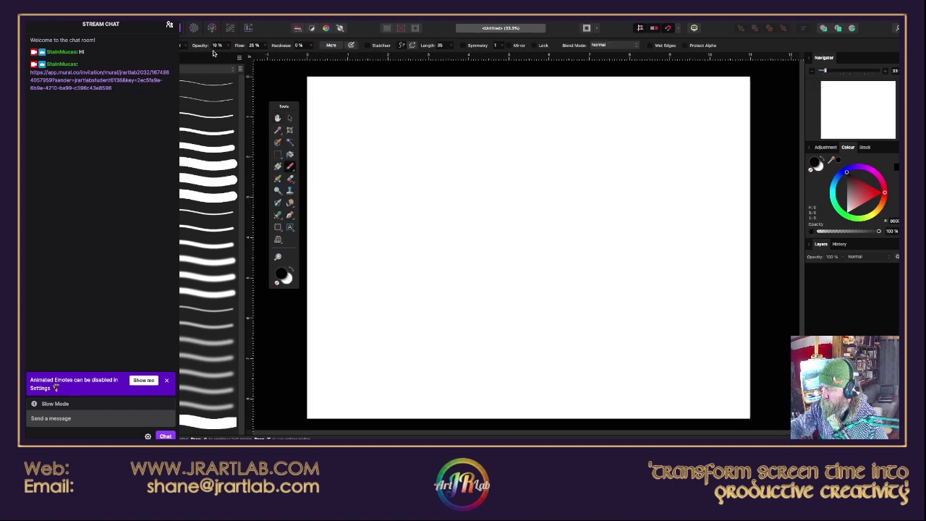